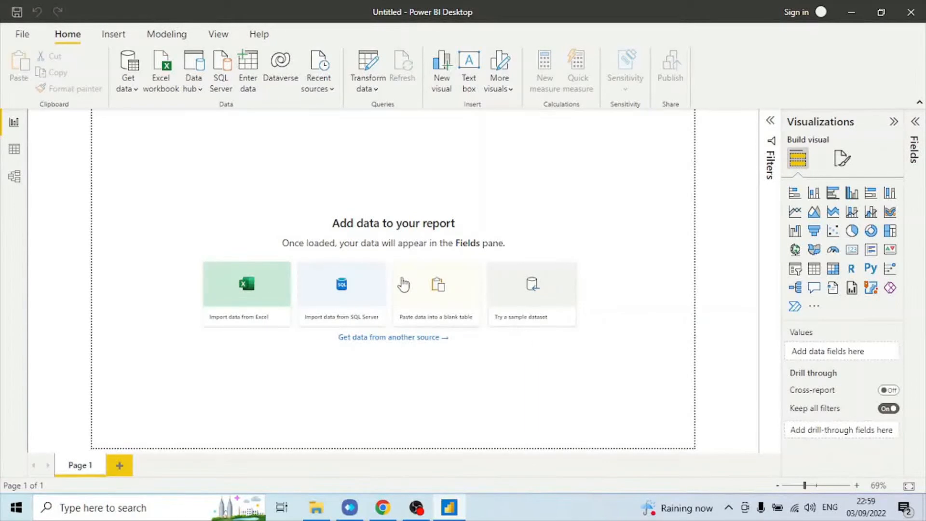
Import the Marketcap sheet from MC.xlsx in Downloads and open it for transformation in the query editor.
left_click(241, 296)
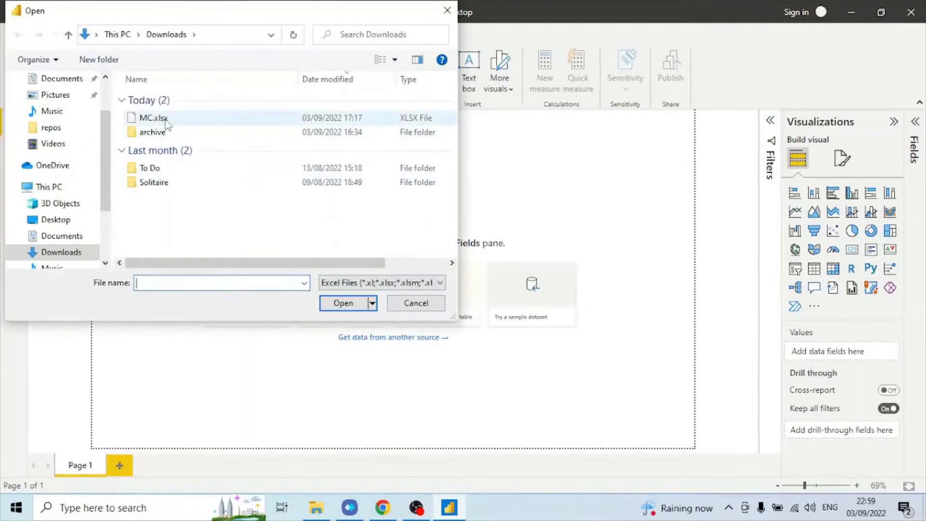
left_click(164, 122)
left_click(325, 301)
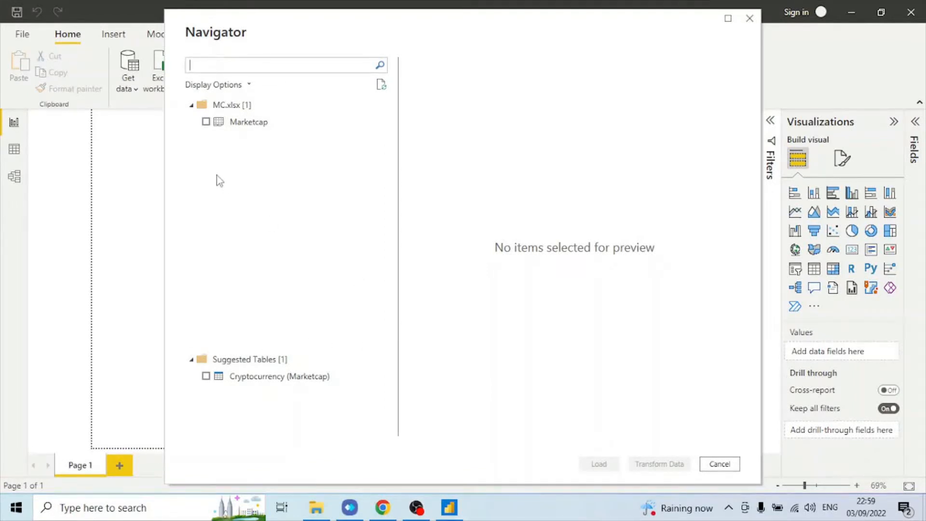
left_click(207, 122)
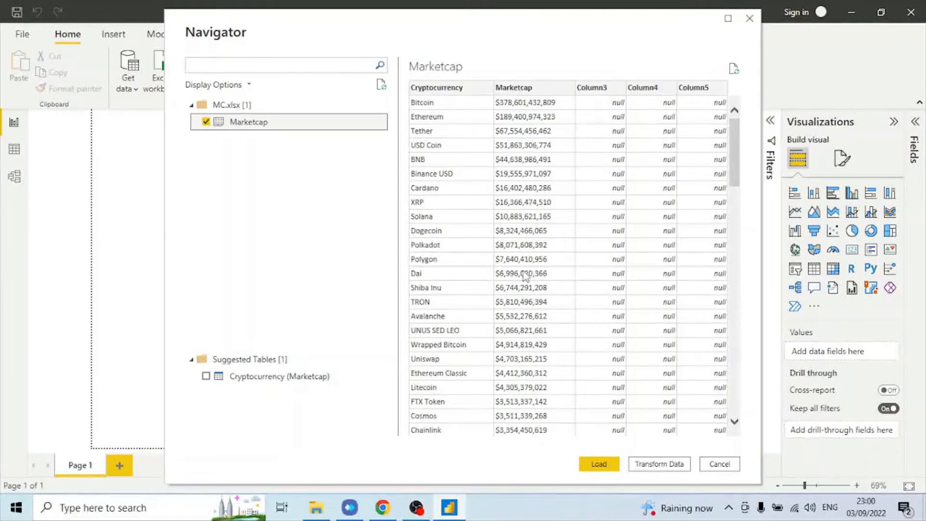
left_click(658, 464)
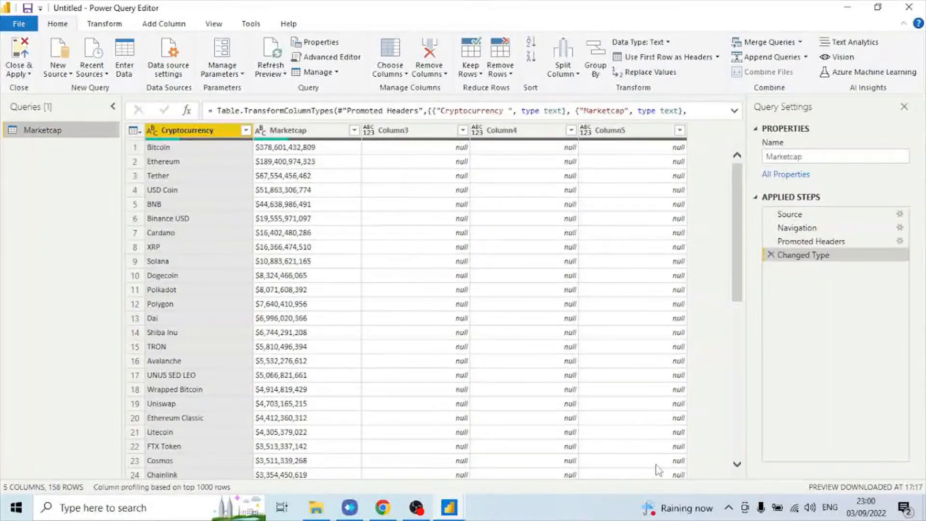
Remove the empty Column3, Column4 and Column5 from the Marketcap query.
left_click(419, 134)
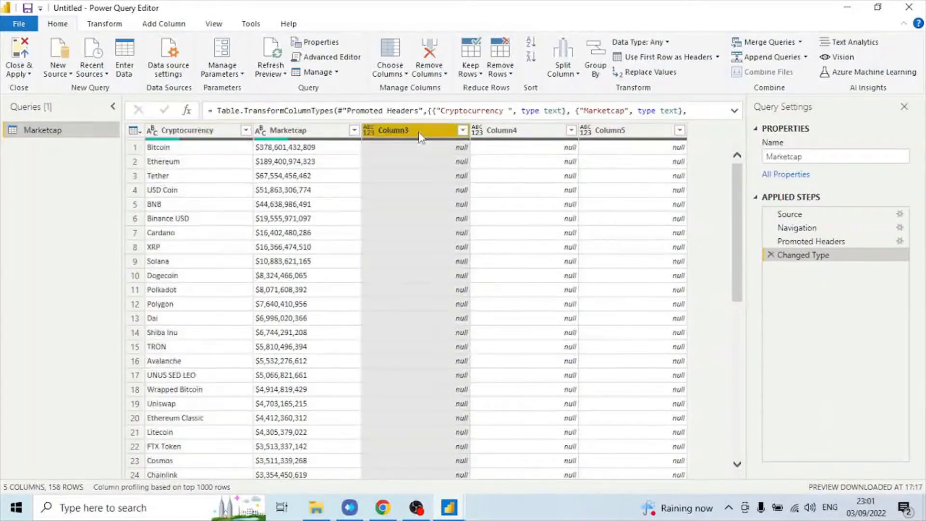
left_click(520, 134, "shift")
left_click(607, 135, "shift")
right_click(611, 134)
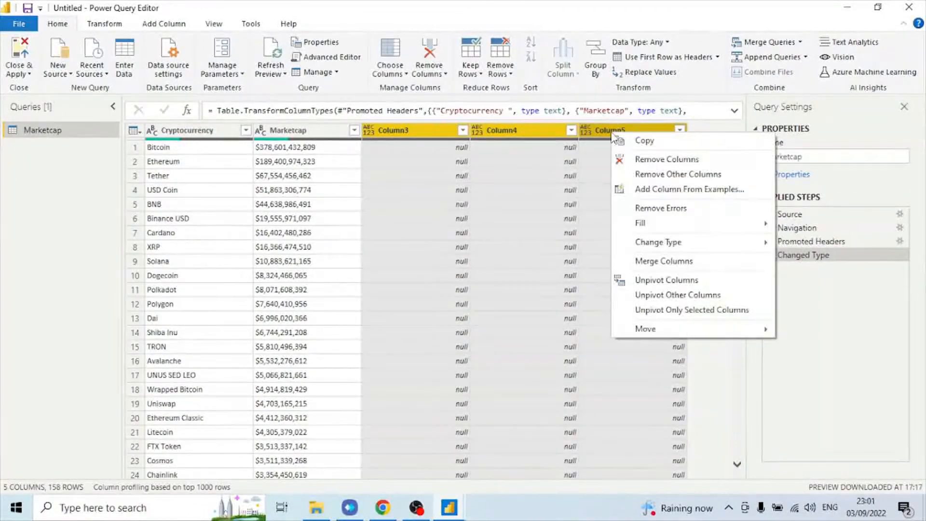
left_click(684, 161)
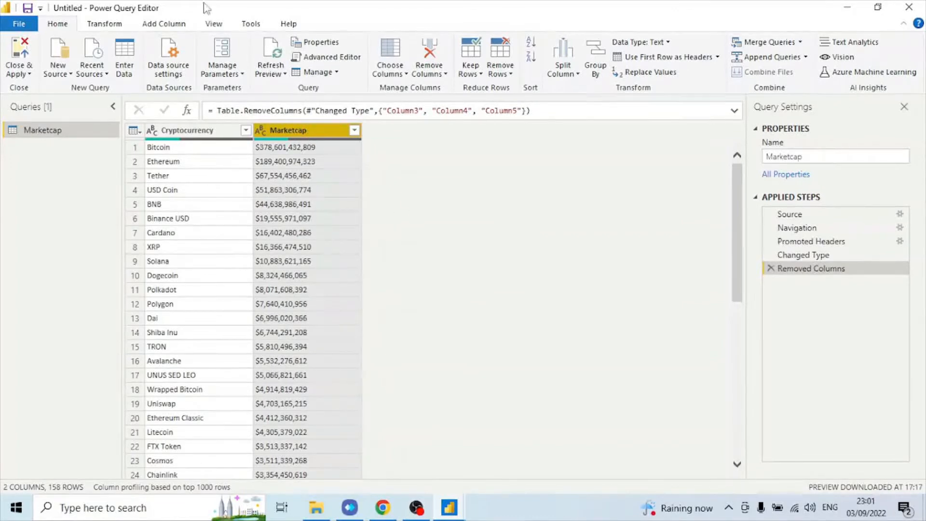
Strip the "$" signs and the commas from the Marketcap column by replacing each with nothing.
left_click(104, 28)
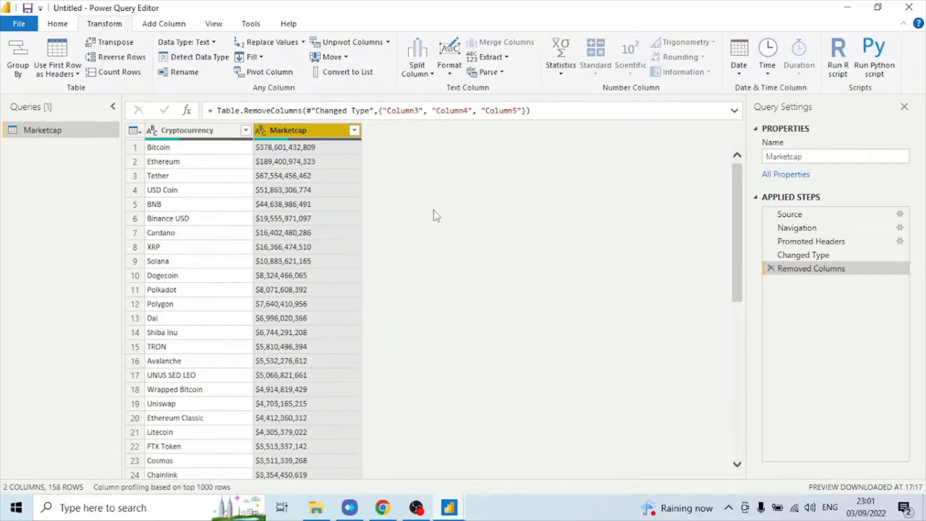
left_click(288, 48)
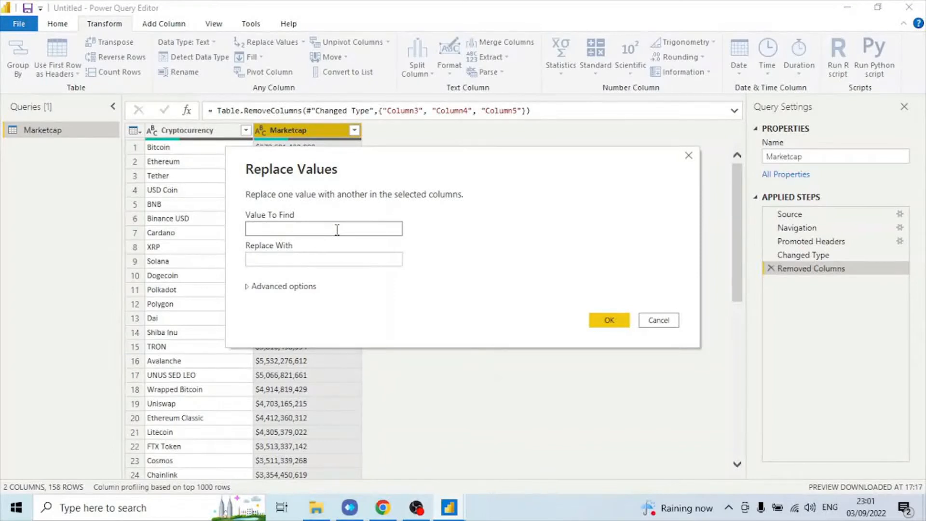
type("$")
left_click(607, 319)
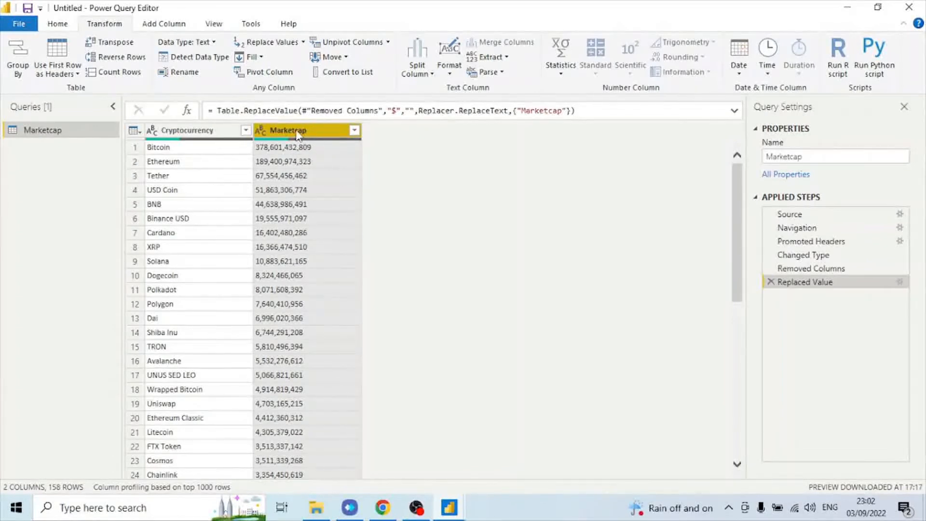
left_click(283, 50)
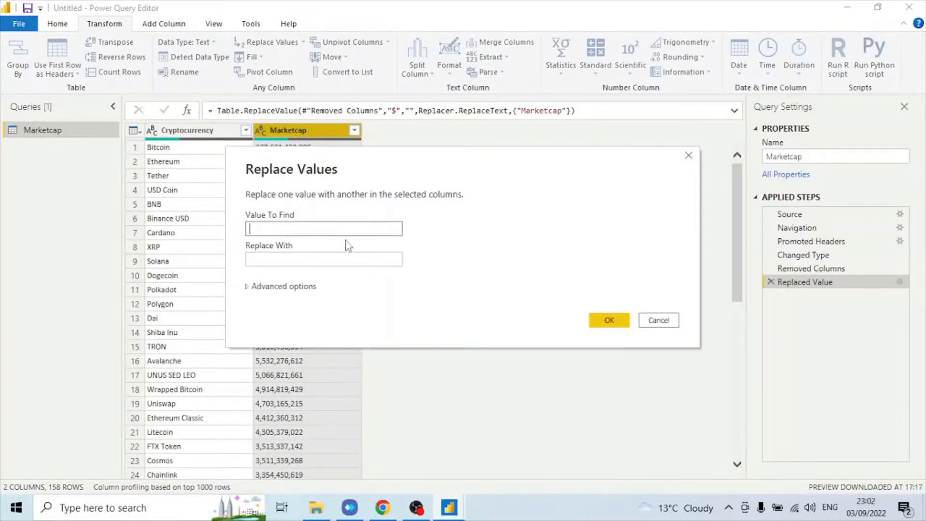
left_click(612, 319)
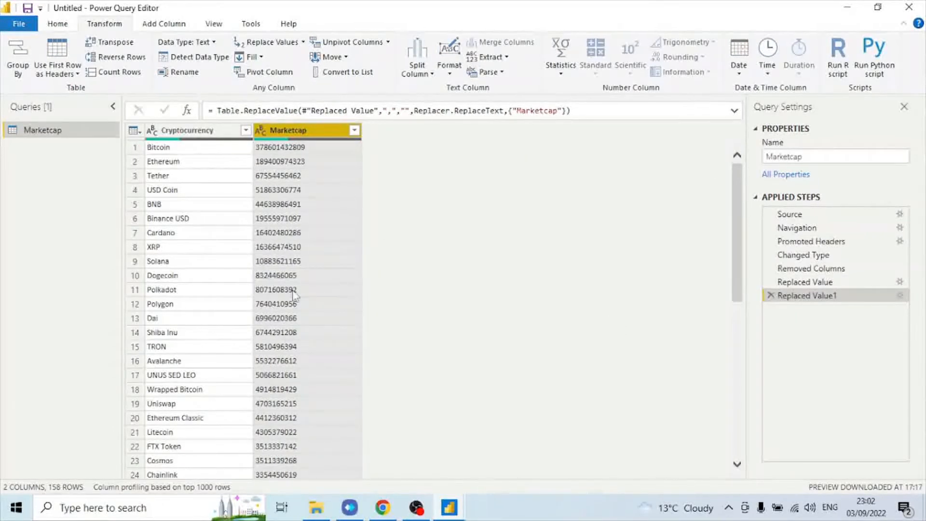
Change the Marketcap column's data type to Whole Number and check its rows.
left_click(262, 131)
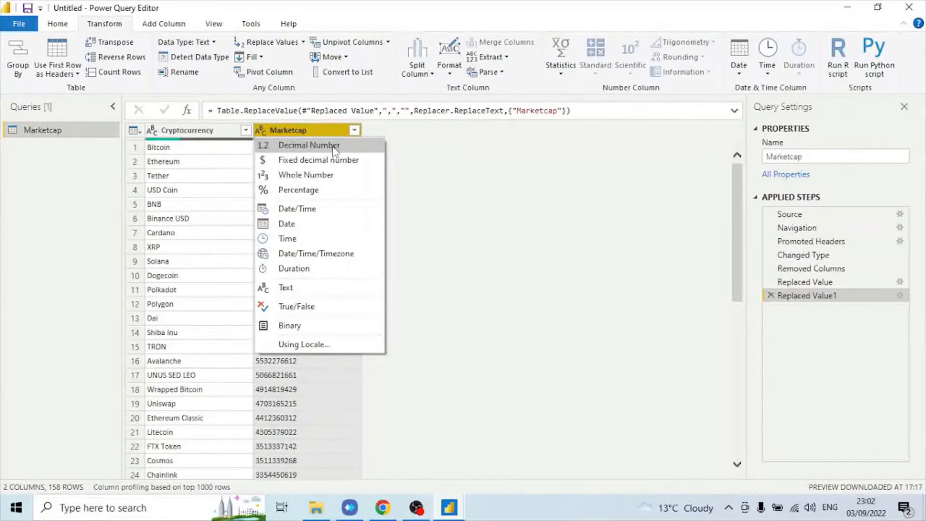
left_click(332, 176)
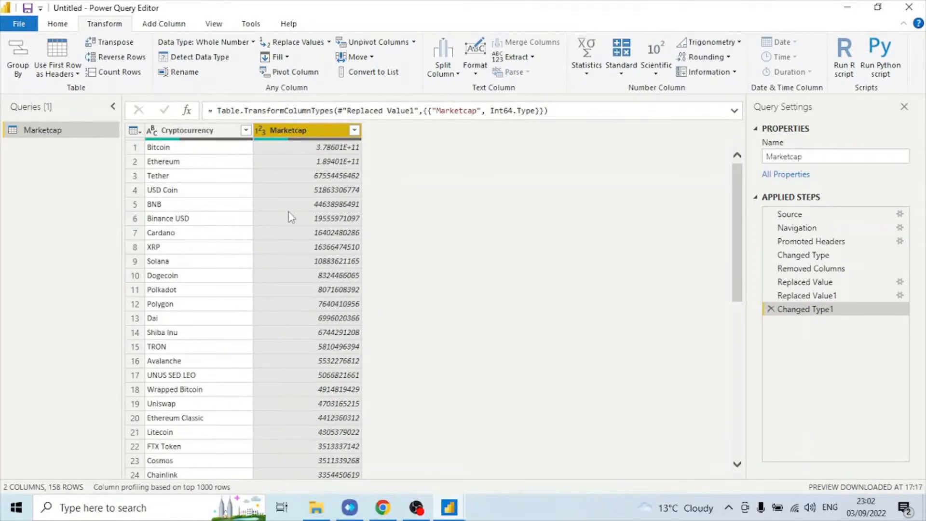
scroll(311, 418, "down", 9)
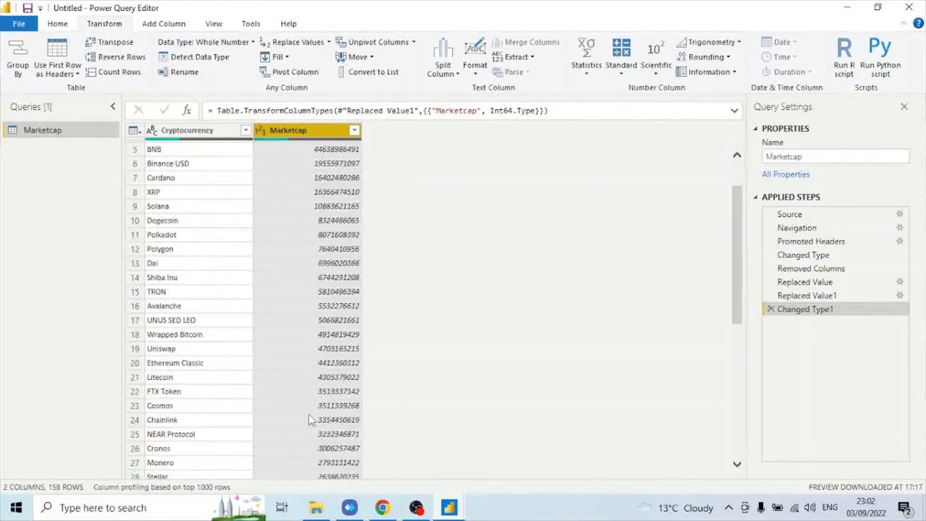
scroll(311, 418, "down", 8)
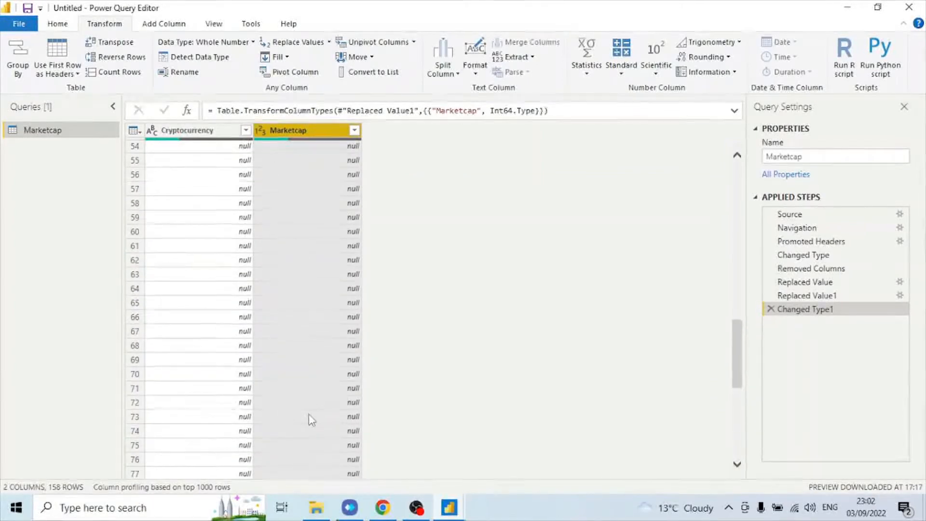
scroll(311, 420, "up", 12)
scroll(311, 425, "up", 6)
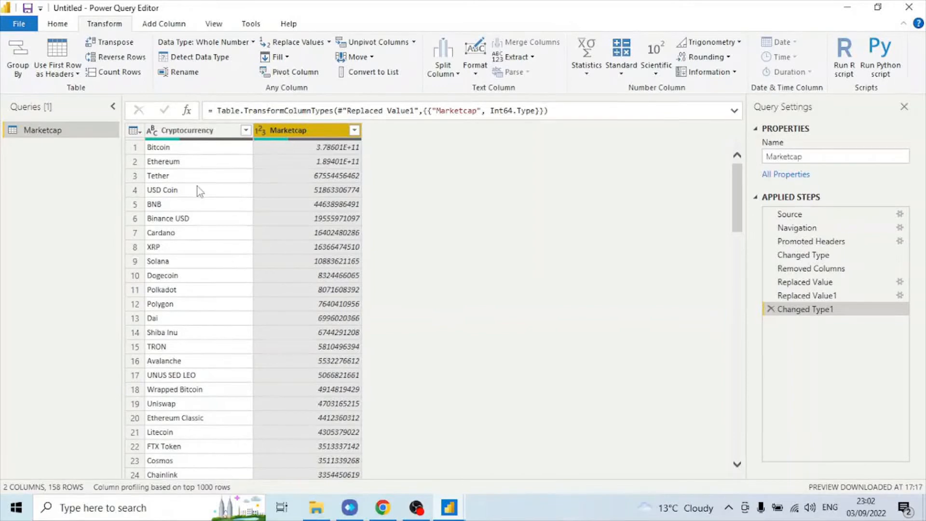
Close the query editor with the changes applied and show the Marketcap table's fields in the report.
left_click(58, 24)
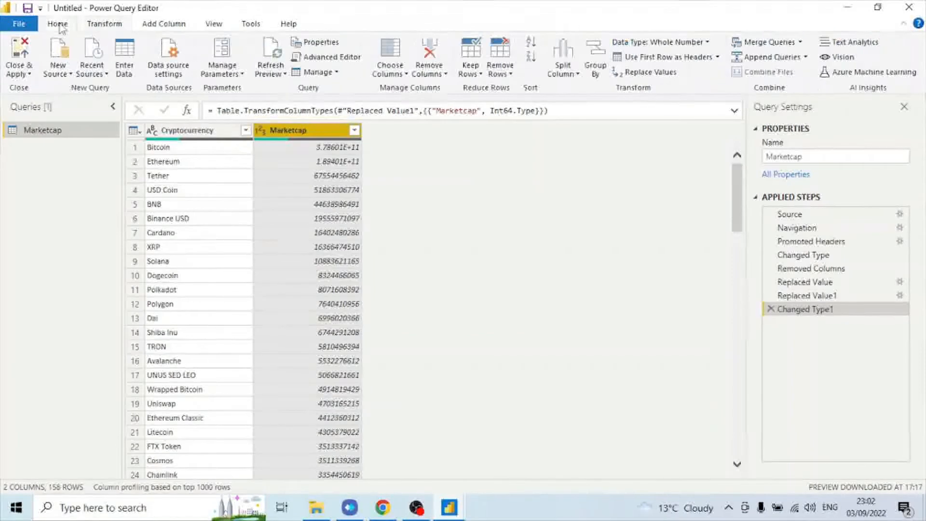
left_click(25, 75)
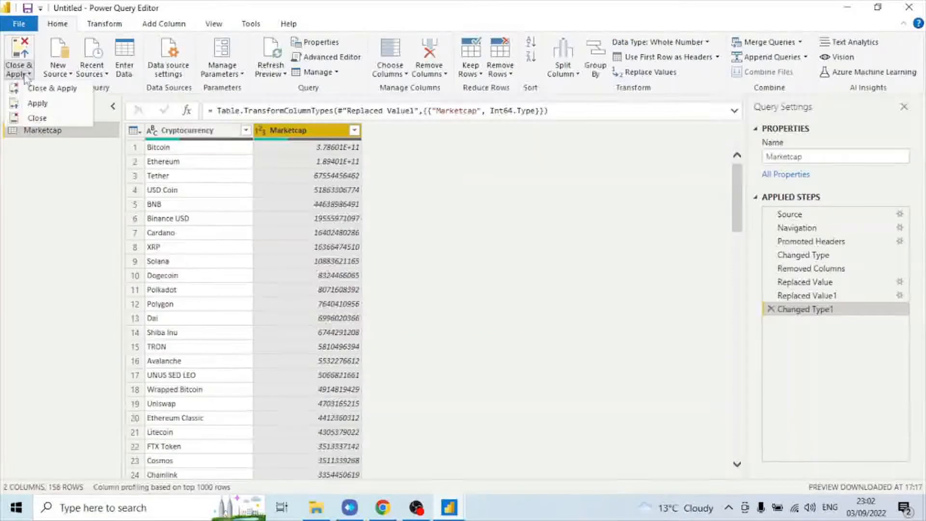
left_click(70, 91)
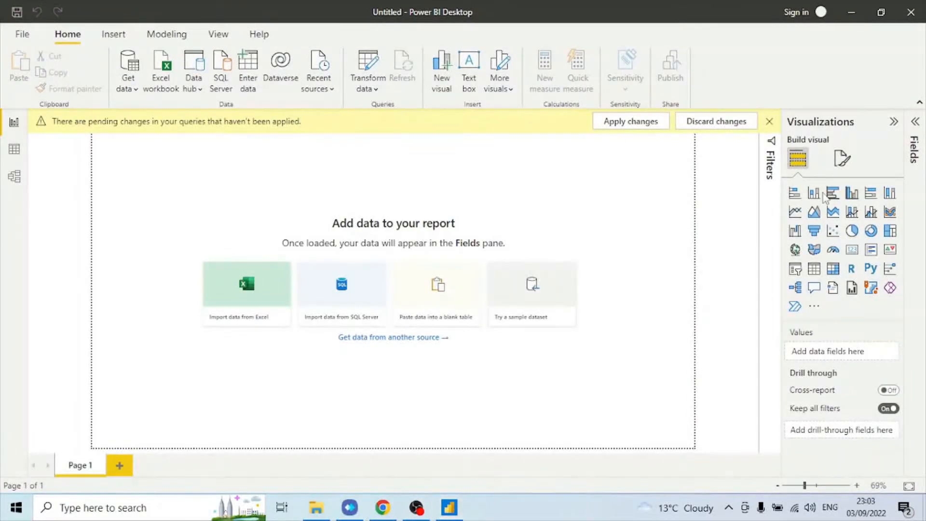
left_click(916, 126)
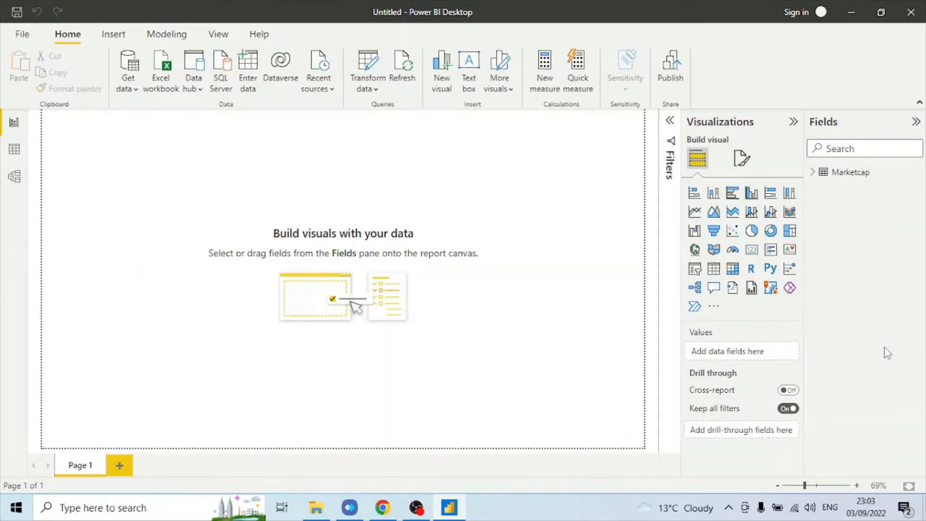
left_click(814, 175)
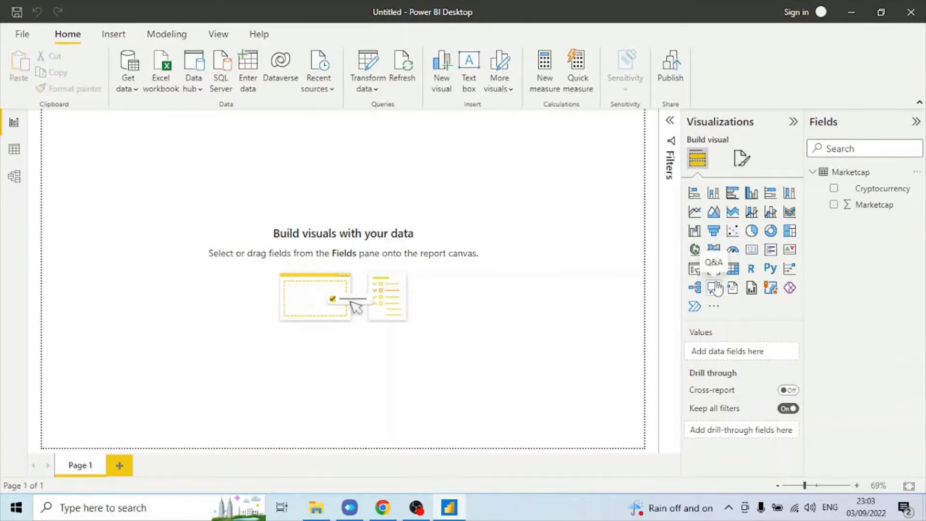
Create an enlarged pie chart with Cryptocurrency as the legend and Marketcap as the values.
left_click(753, 233)
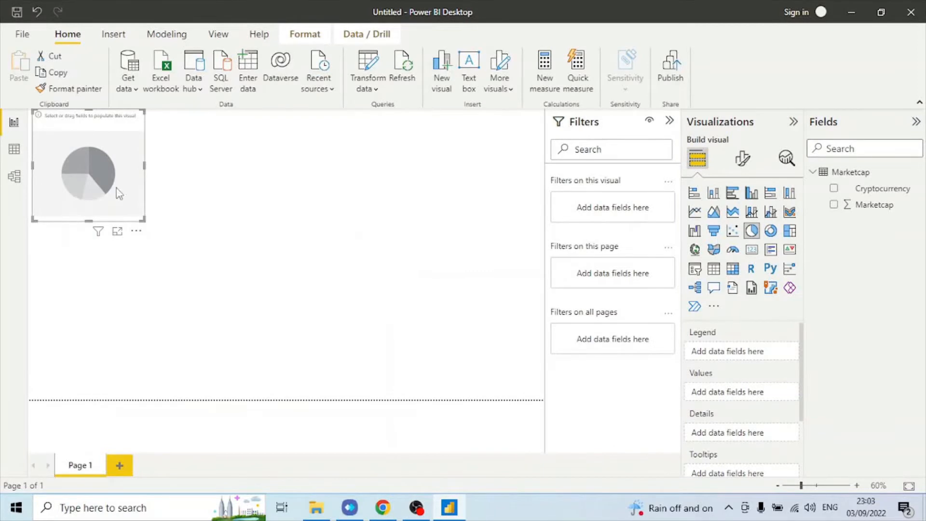
left_click_drag(103, 175, 190, 218)
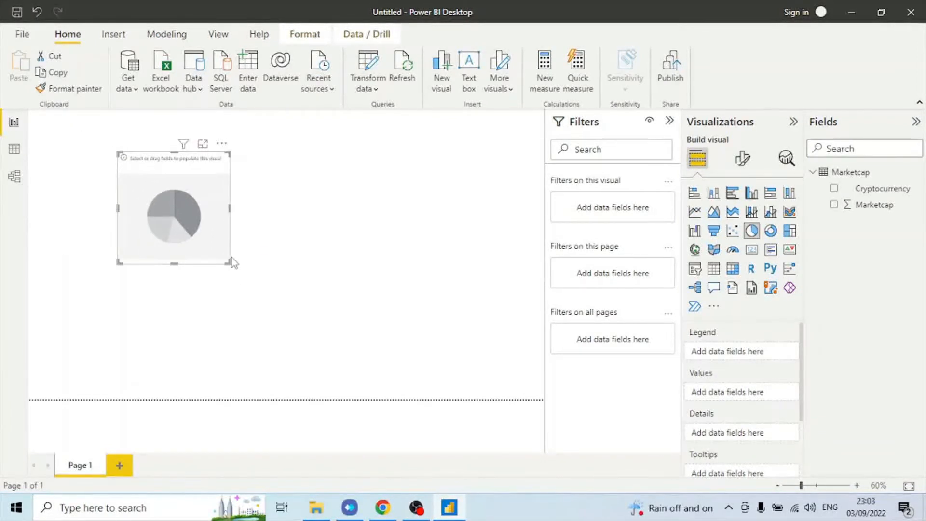
left_click_drag(226, 261, 424, 380)
left_click_drag(332, 236, 338, 209)
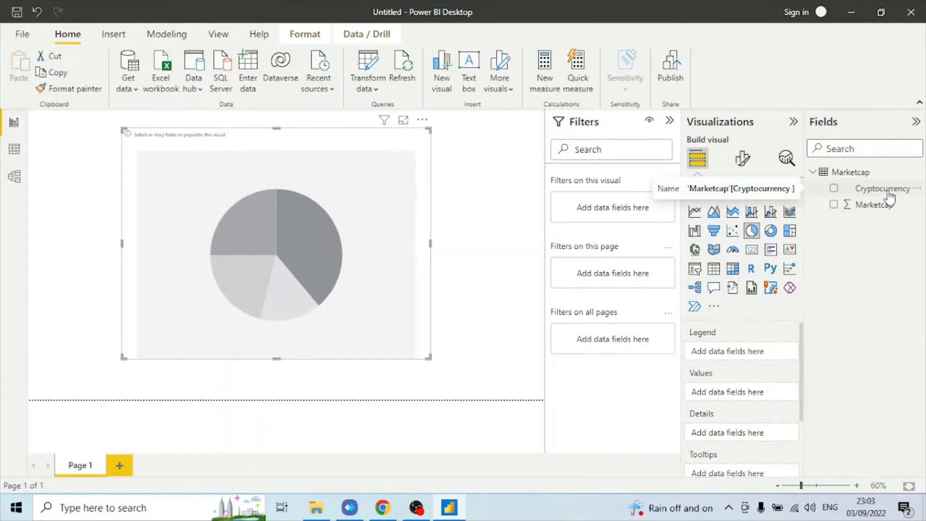
left_click_drag(889, 195, 755, 358)
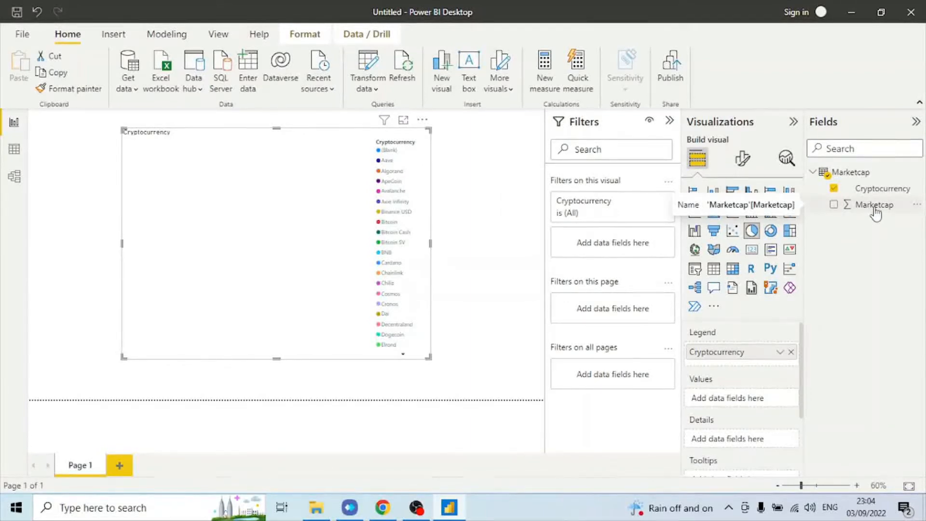
left_click_drag(875, 212, 751, 408)
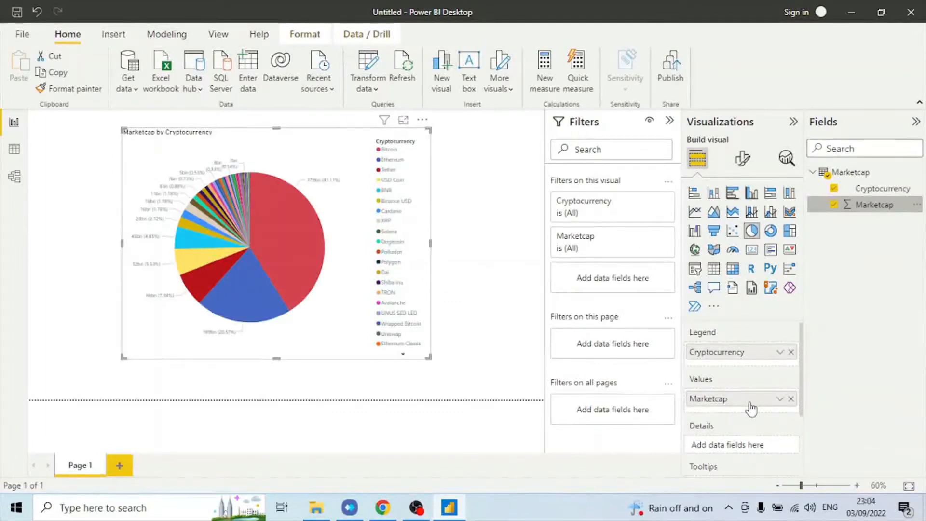
Enlarge the pie chart to cover most of the visible page area and view it in focus mode.
left_click_drag(433, 360, 512, 400)
left_click_drag(123, 129, 62, 118)
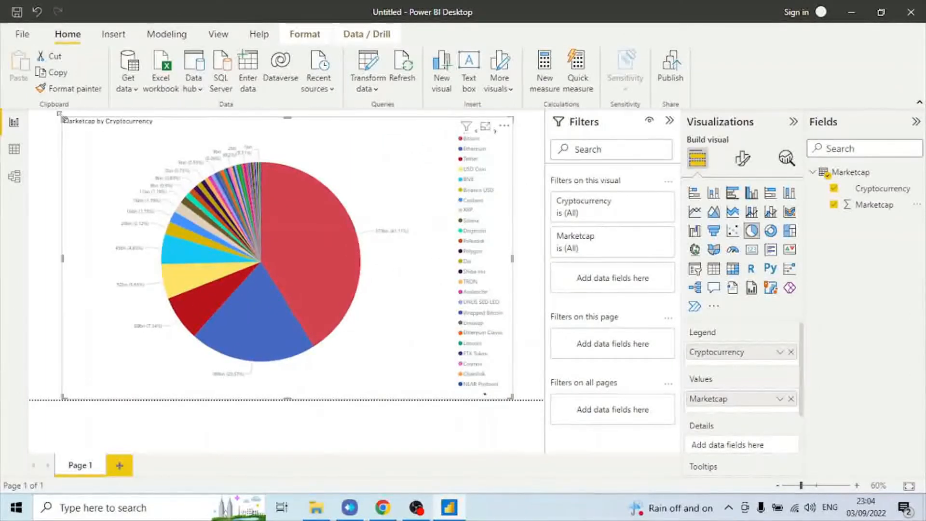
left_click(485, 129)
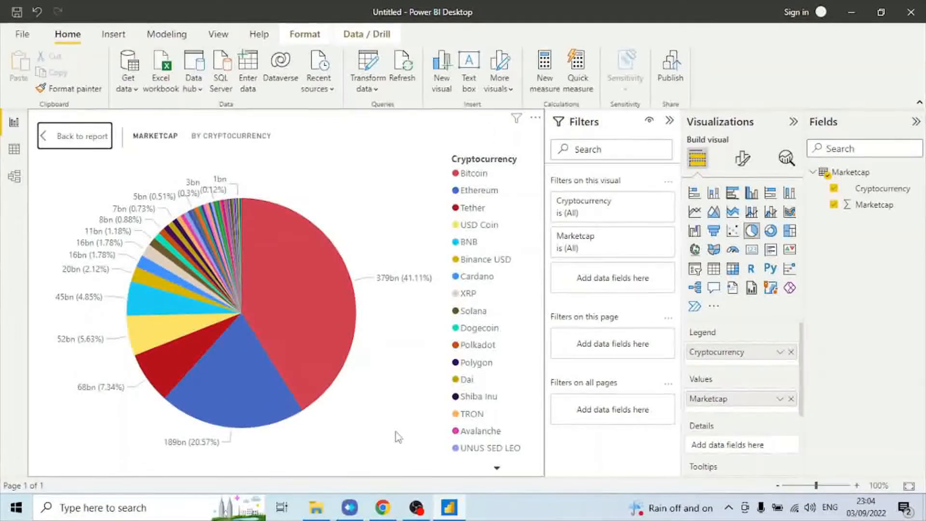
mouse_move(331, 282)
Turn off the legend of the Marketcap by Cryptocurrency pie chart.
left_click(742, 163)
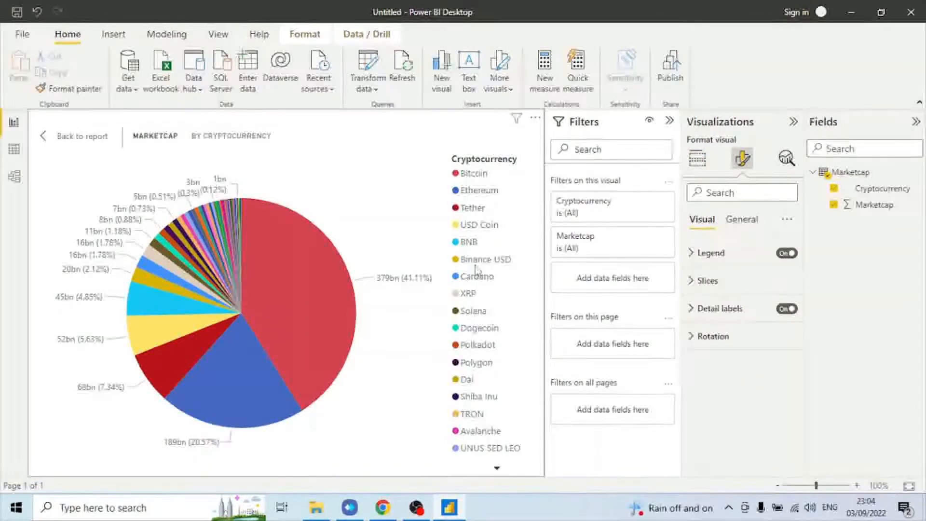
left_click(787, 253)
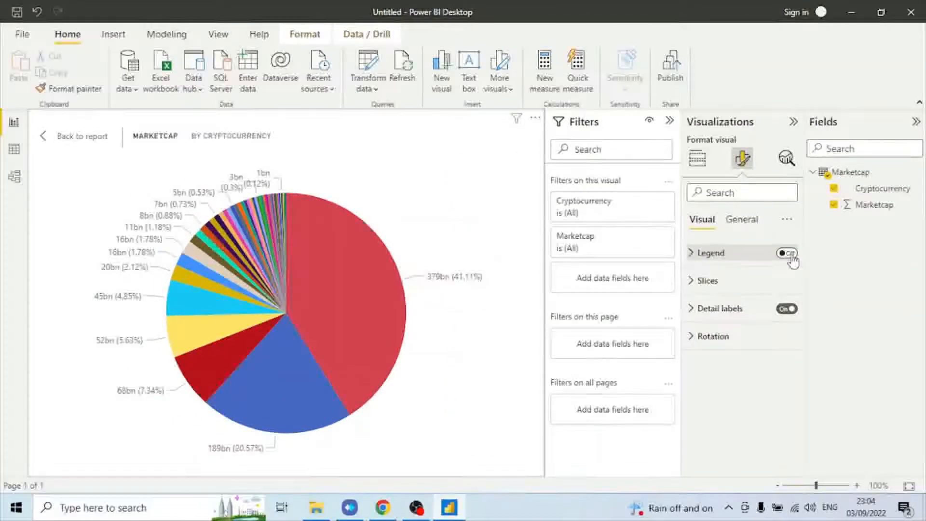
left_click(691, 284)
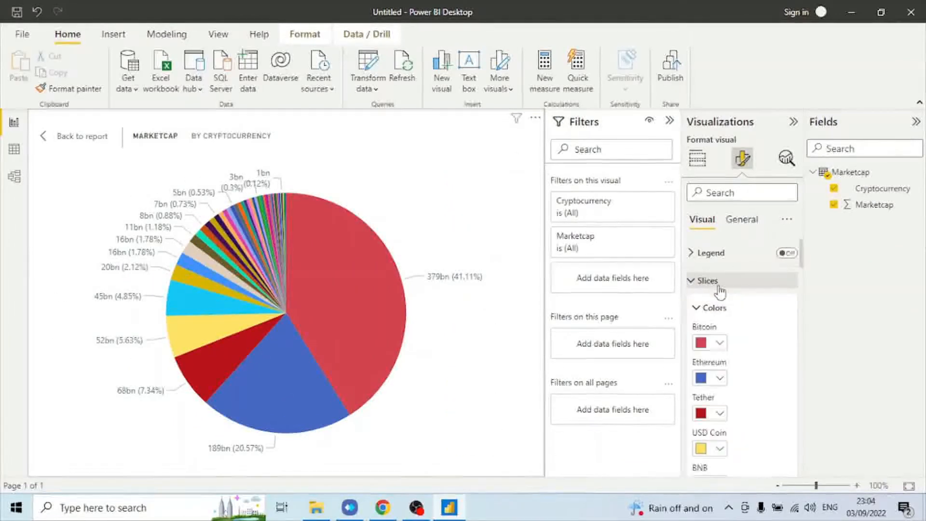
scroll(745, 358, "down", 2)
scroll(747, 360, "down", 3)
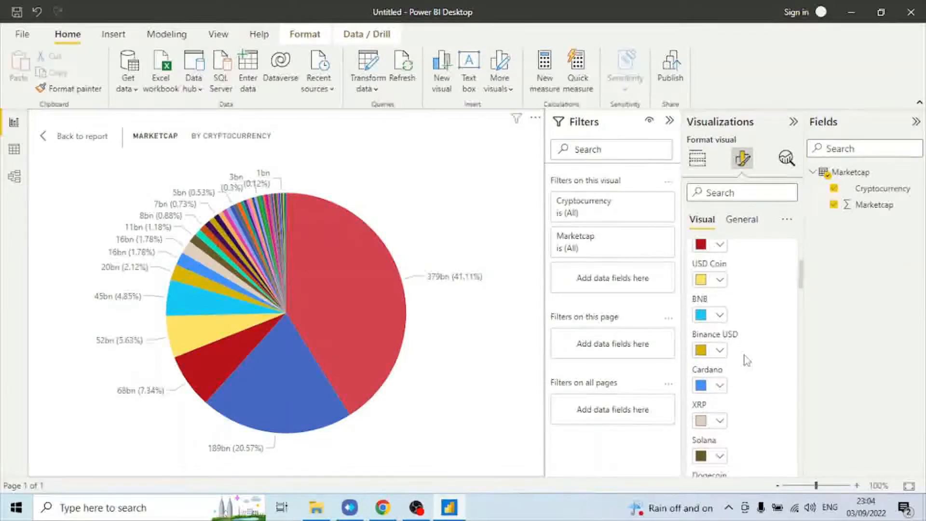
scroll(747, 361, "up", 5)
left_click(708, 285)
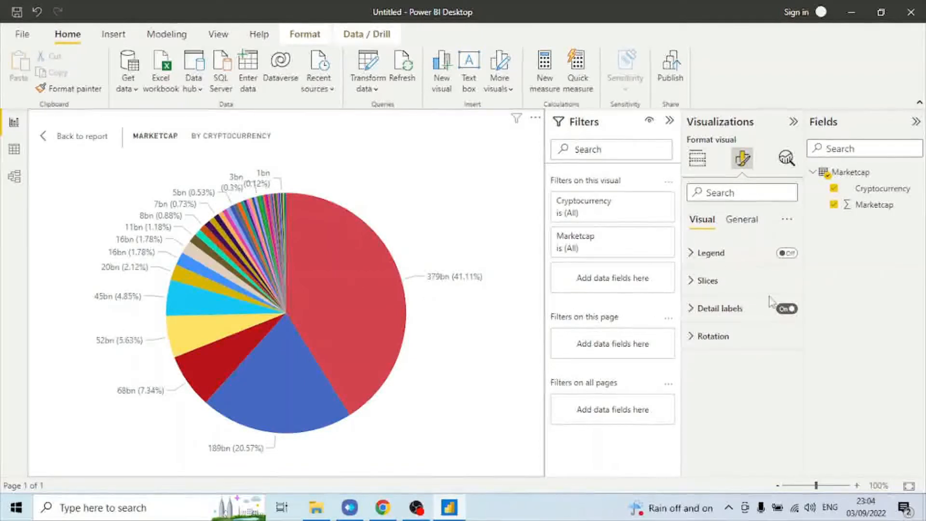
Format the values of the pie chart's detail labels with font size 12 and bold text.
left_click(719, 308)
scroll(757, 367, "down", 1)
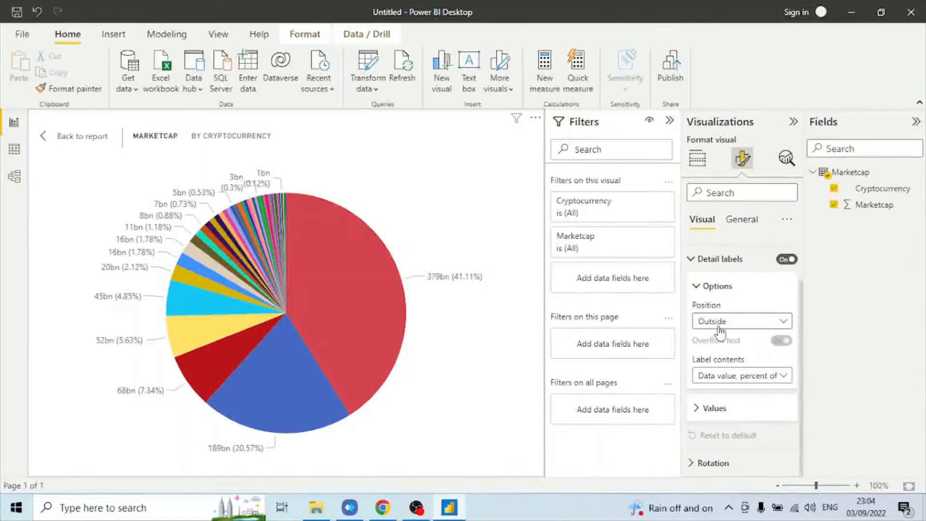
left_click(784, 381)
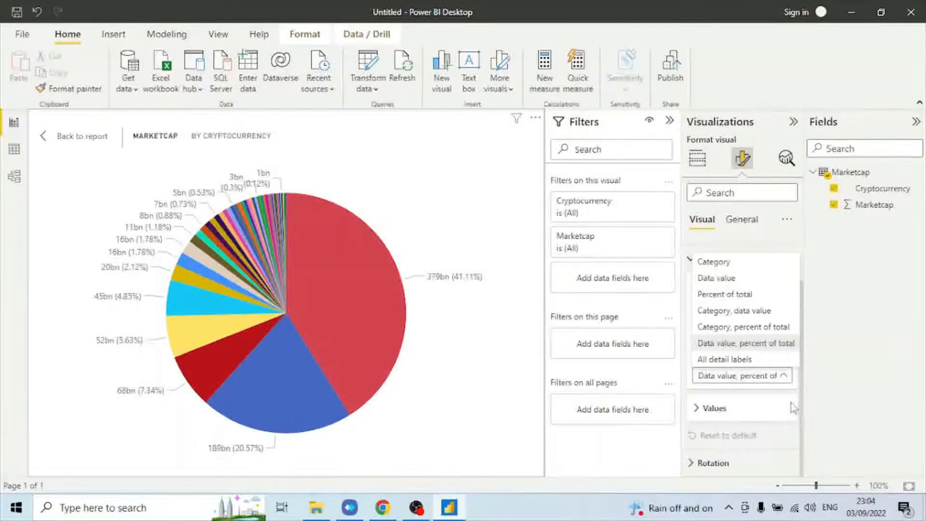
left_click(723, 415)
left_click(699, 409)
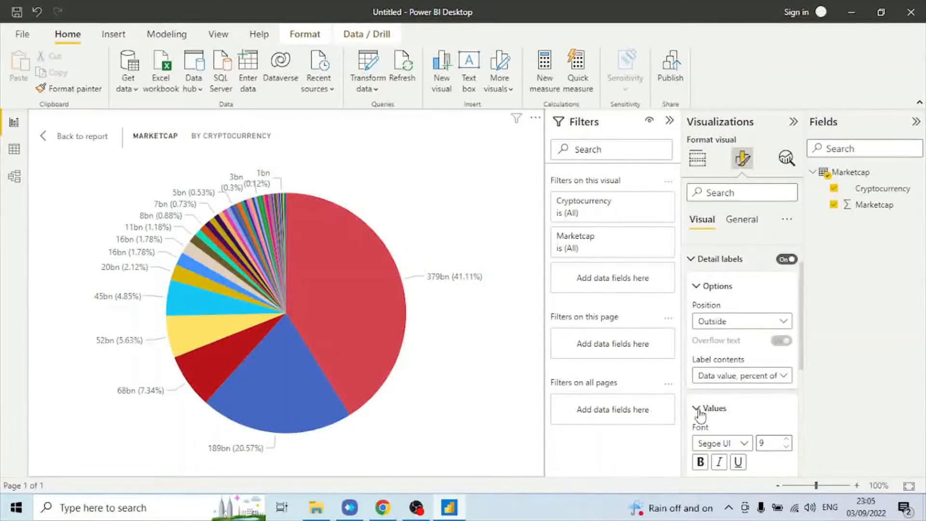
scroll(748, 395, "down", 3)
scroll(747, 395, "down", 2)
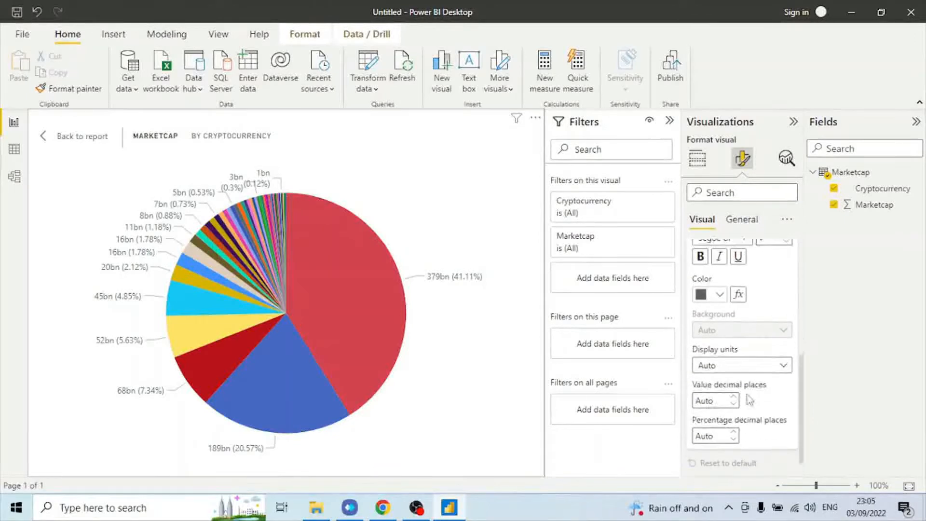
scroll(748, 394, "up", 3)
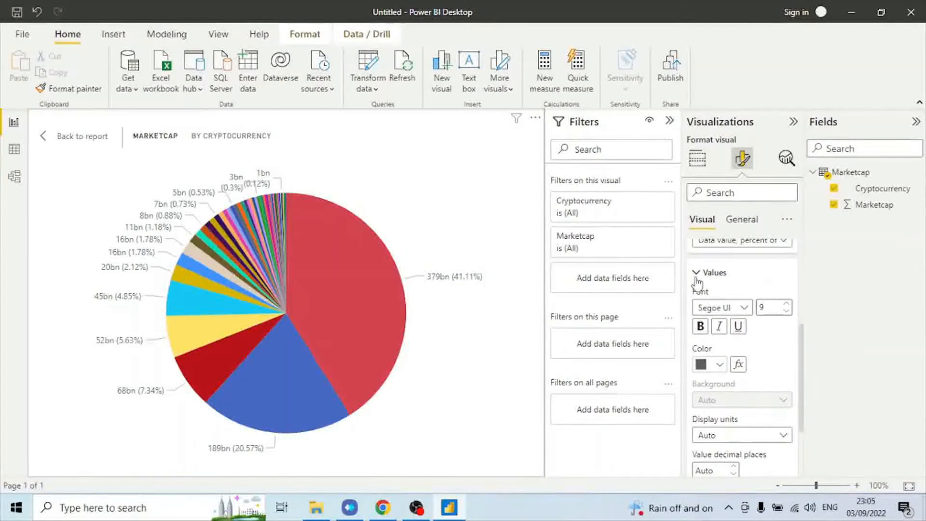
left_click(787, 305)
left_click(787, 305)
left_click(786, 305)
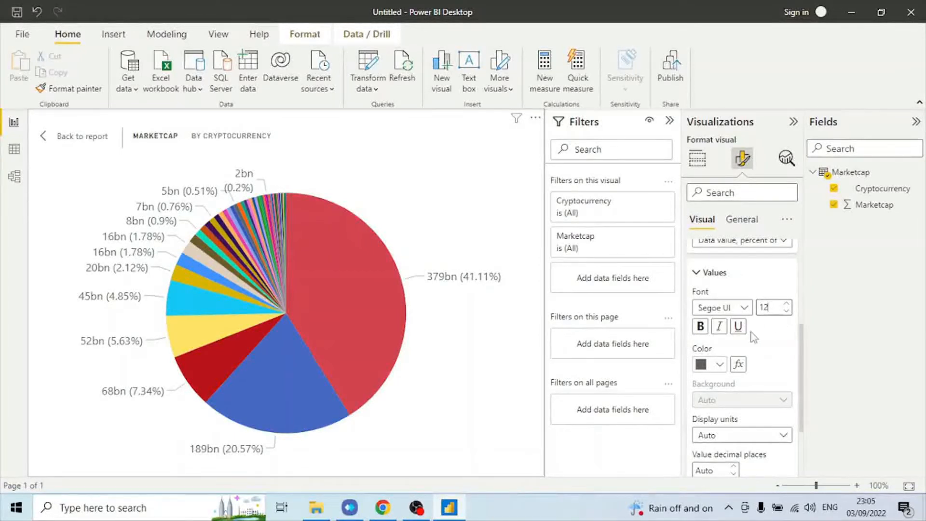
left_click(701, 326)
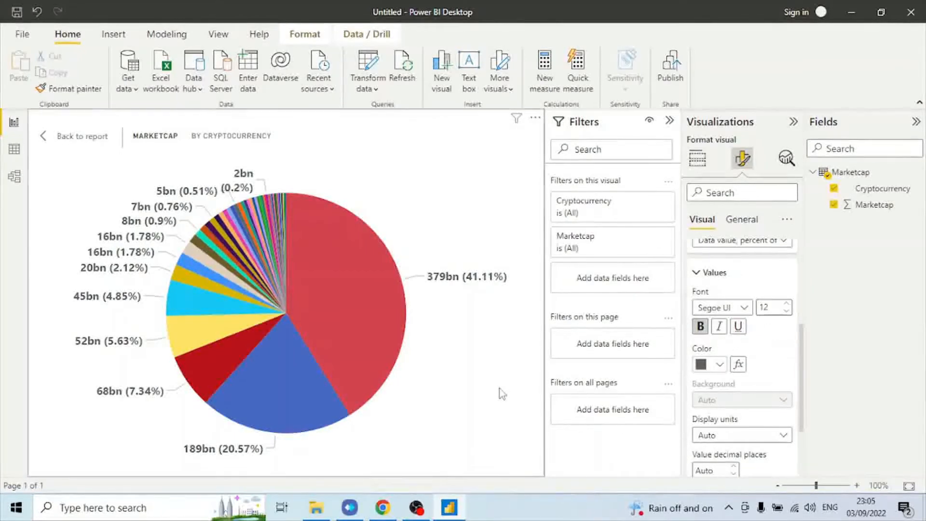
Try Millions as the display units of the detail labels, and settle on Billions.
scroll(777, 345, "down", 3)
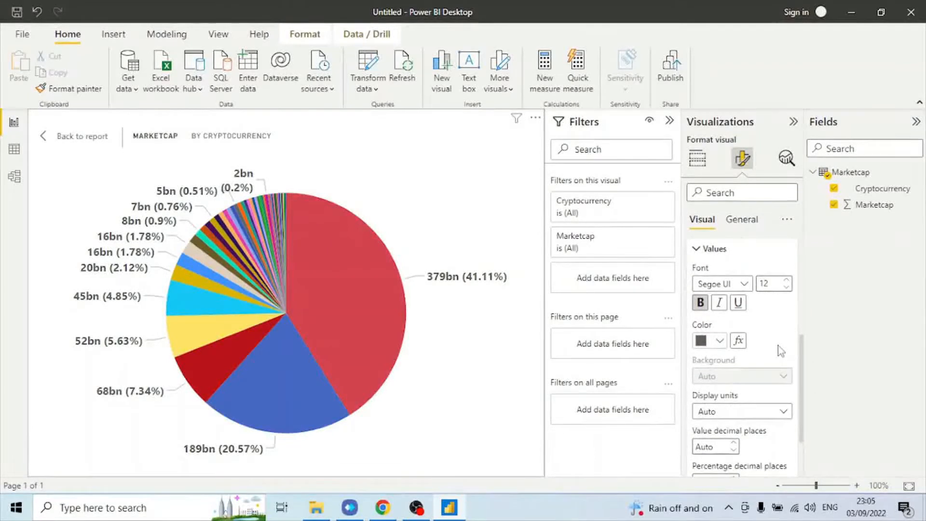
scroll(777, 345, "down", 1)
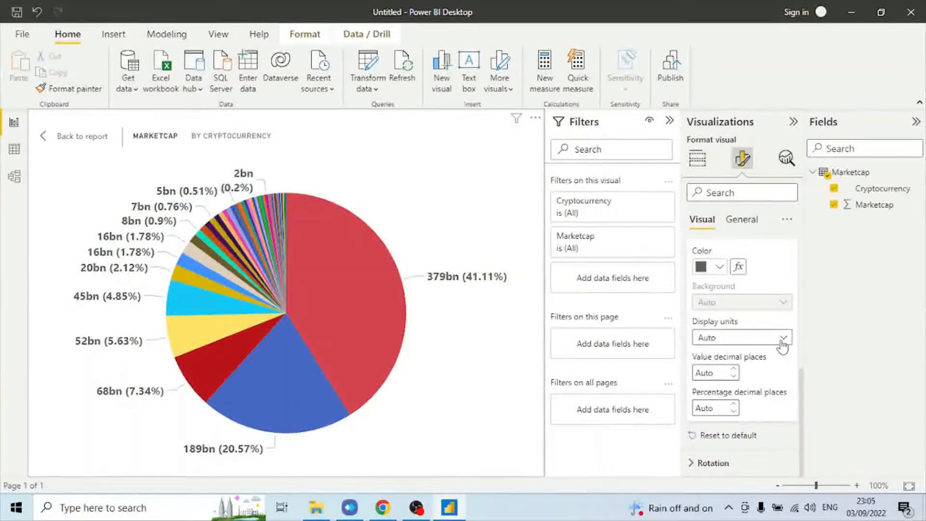
left_click(781, 338)
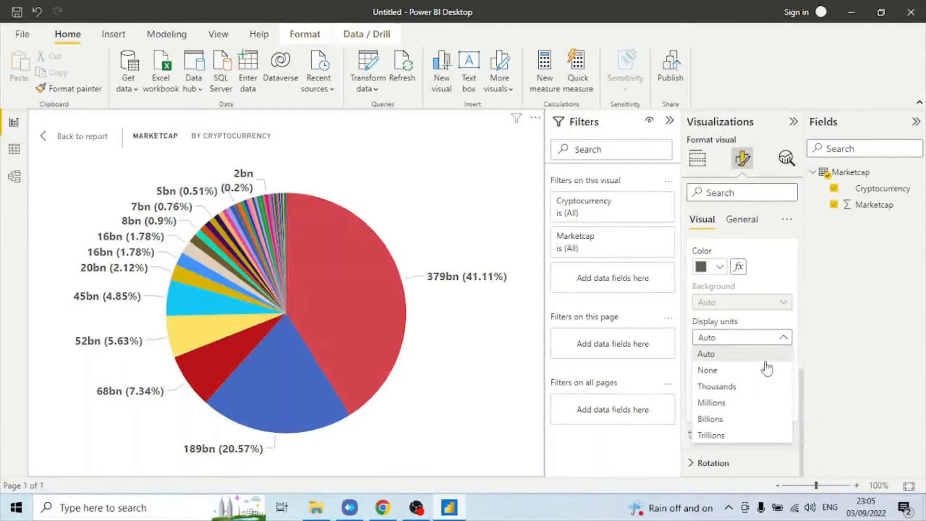
left_click(725, 405)
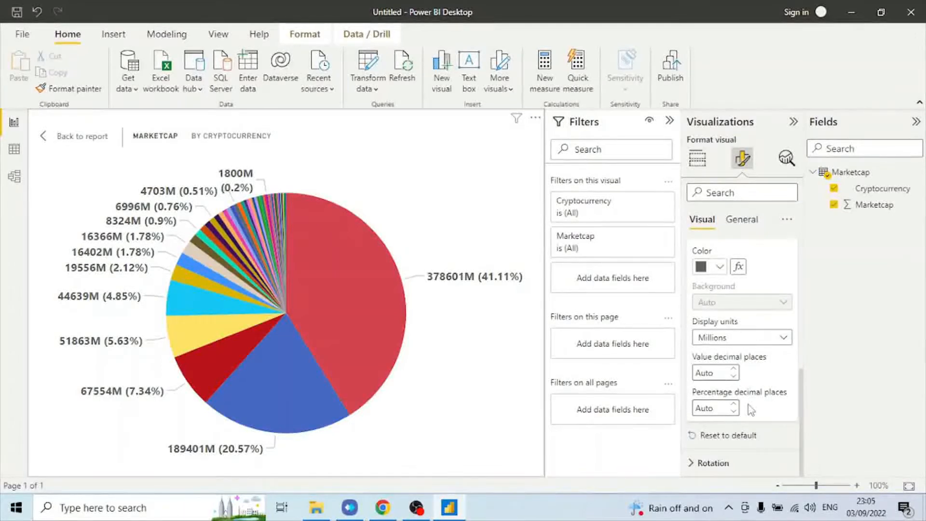
left_click(772, 338)
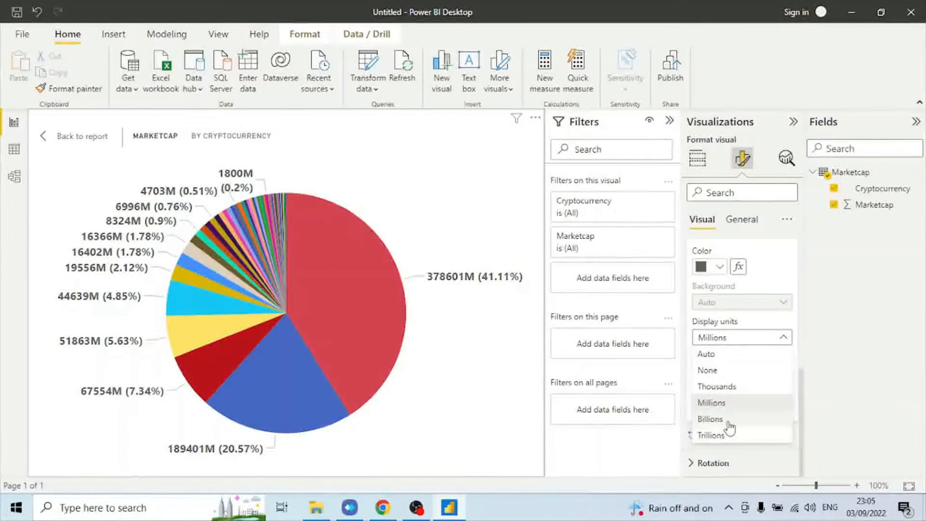
left_click(710, 419)
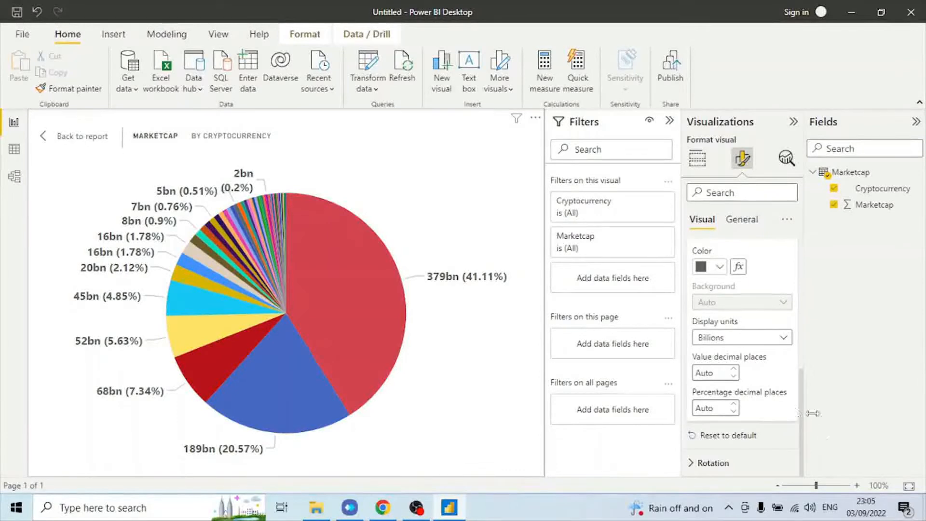
Try rotating the pie slices by about 73° and return them to their original orientation.
left_click(713, 464)
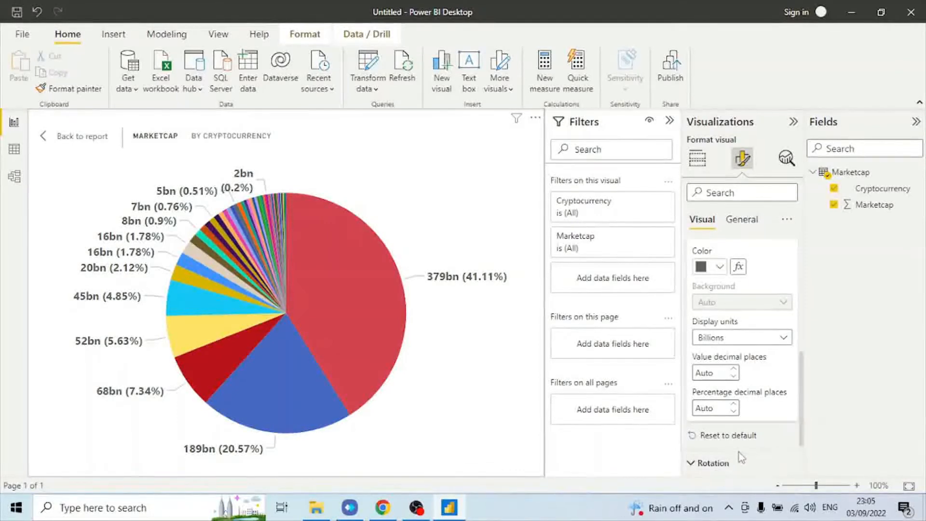
left_click_drag(736, 433, 745, 433)
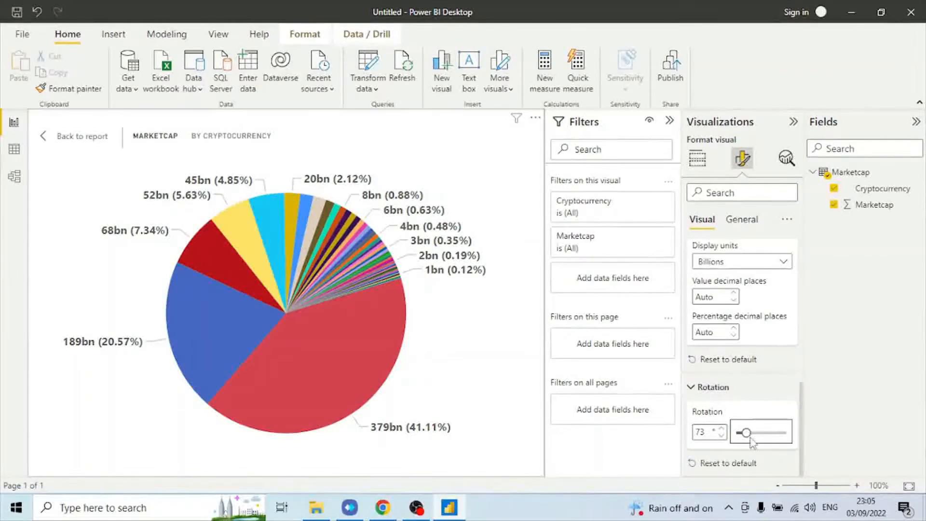
left_click_drag(739, 434, 736, 435)
scroll(766, 242, "up", 6)
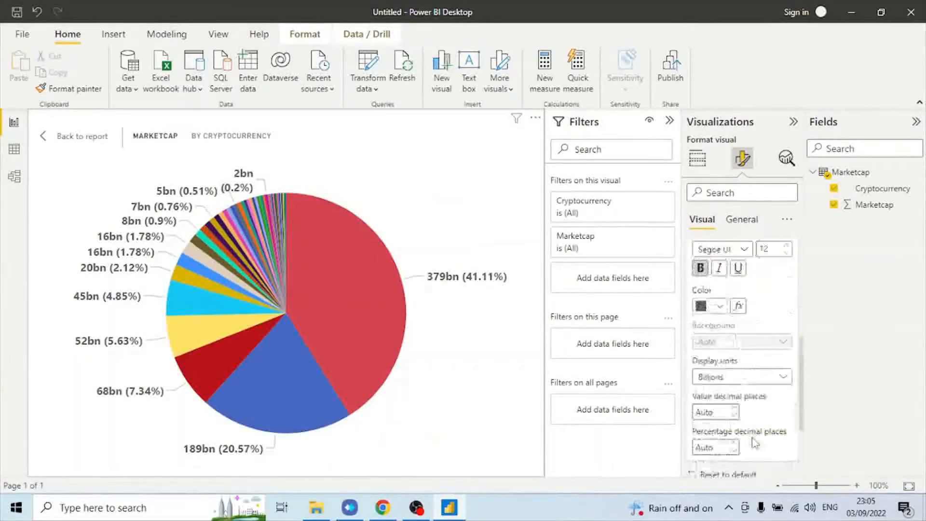
Replace the pie chart's title text with "Cryptocurrency Pie Chart".
left_click(743, 220)
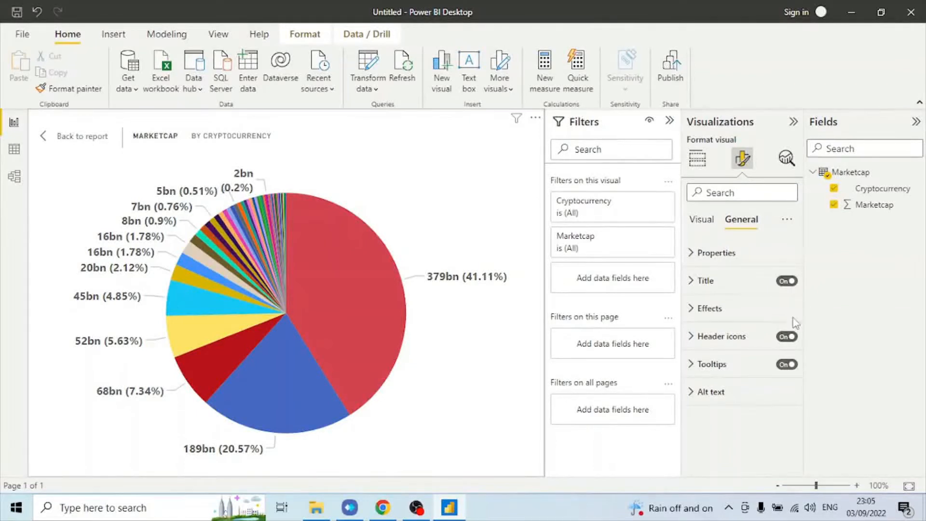
left_click(734, 288)
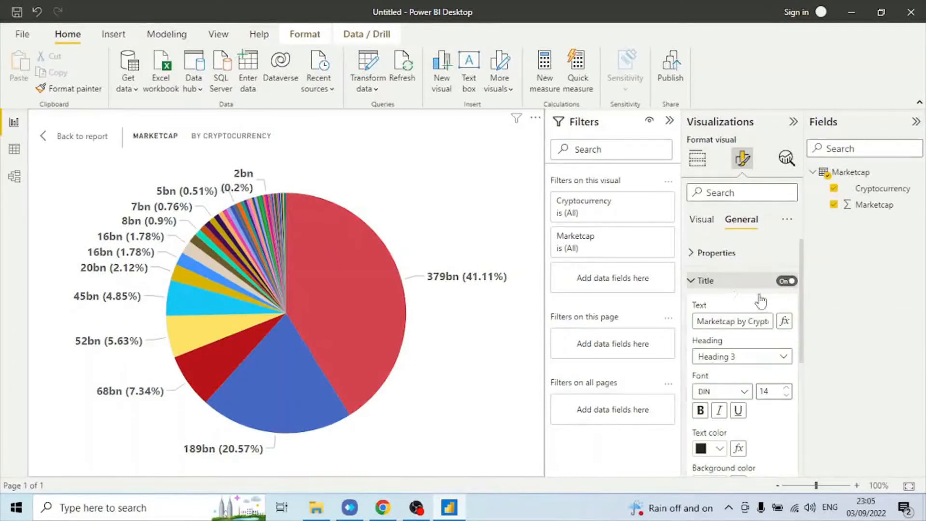
left_click(724, 321)
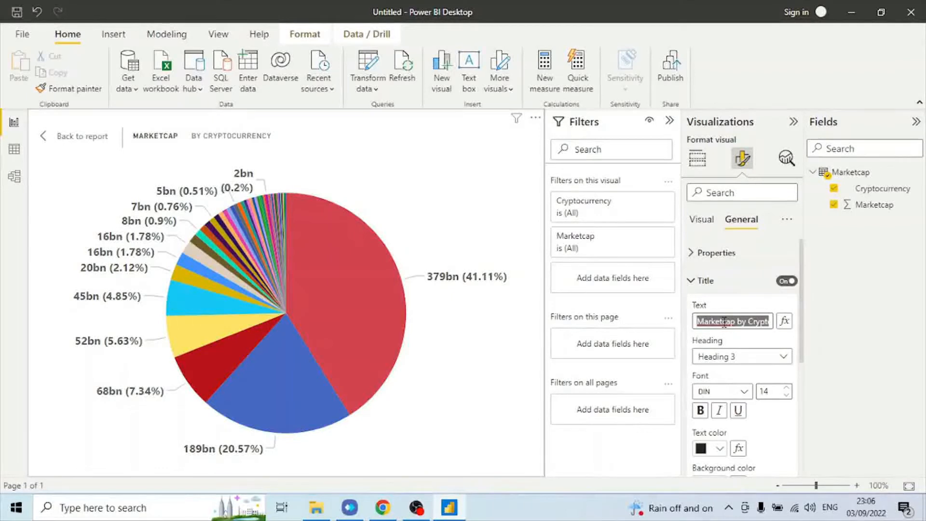
type("c")
type("ry")
type("pto")
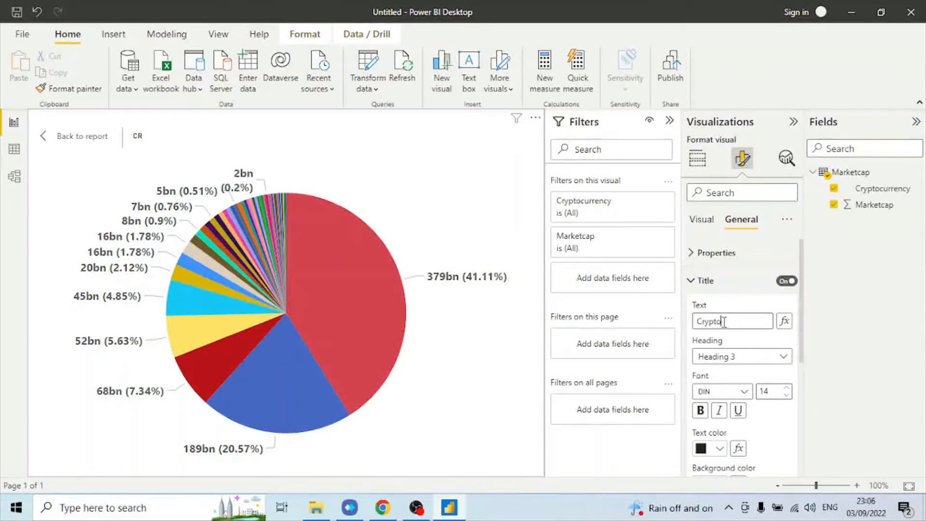
type("currency Pie Chart")
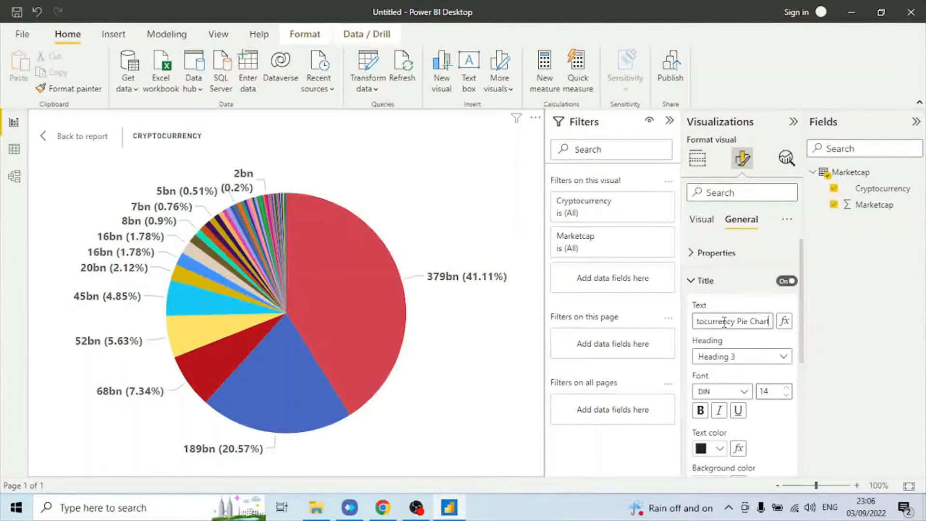
Set the chart title's font to Calibri at size 17 and center it horizontally.
left_click(784, 359)
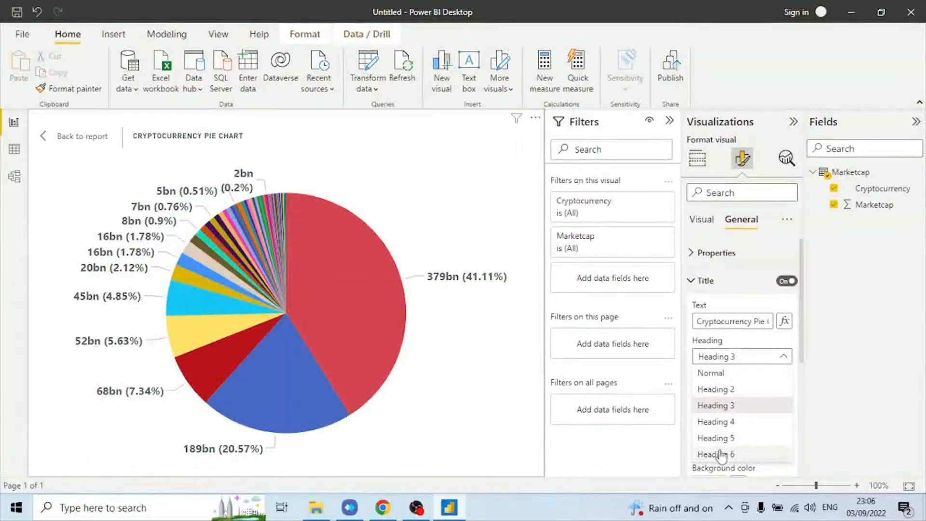
left_click(784, 356)
scroll(767, 404, "down", 1)
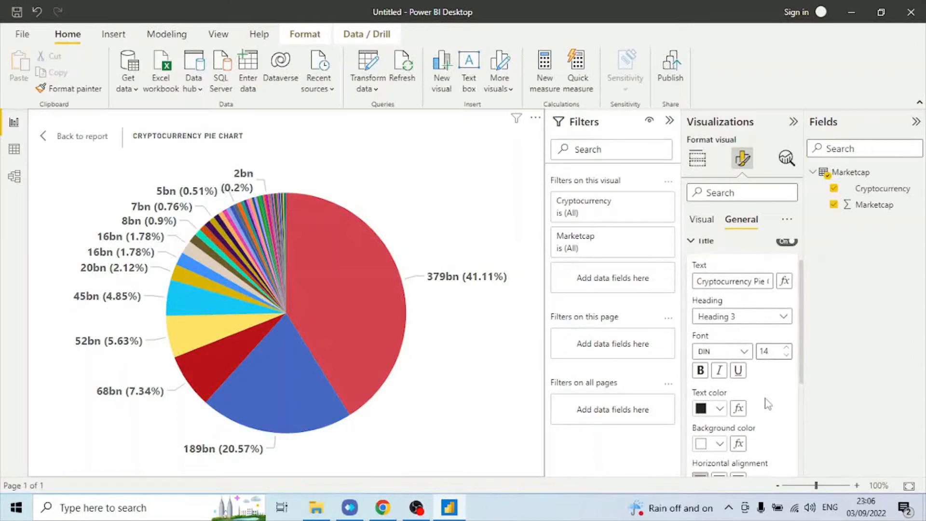
left_click(745, 353)
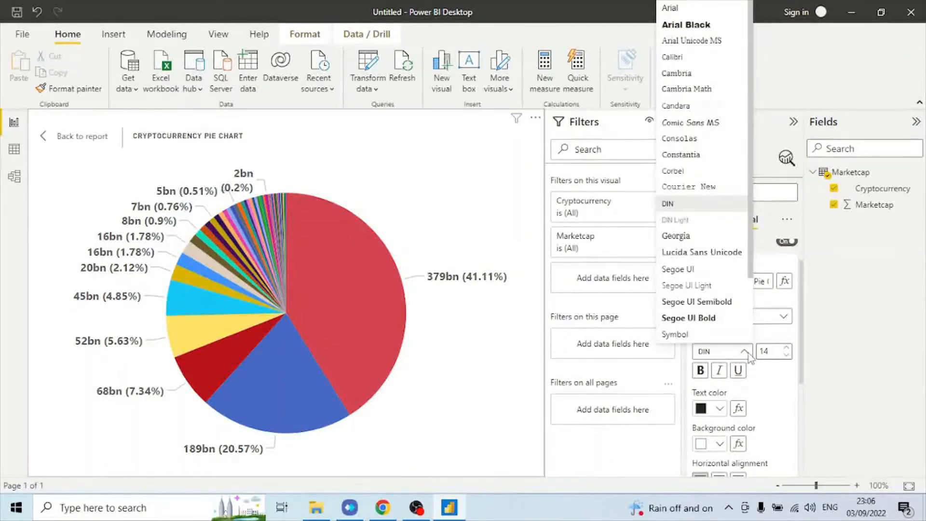
left_click(691, 61)
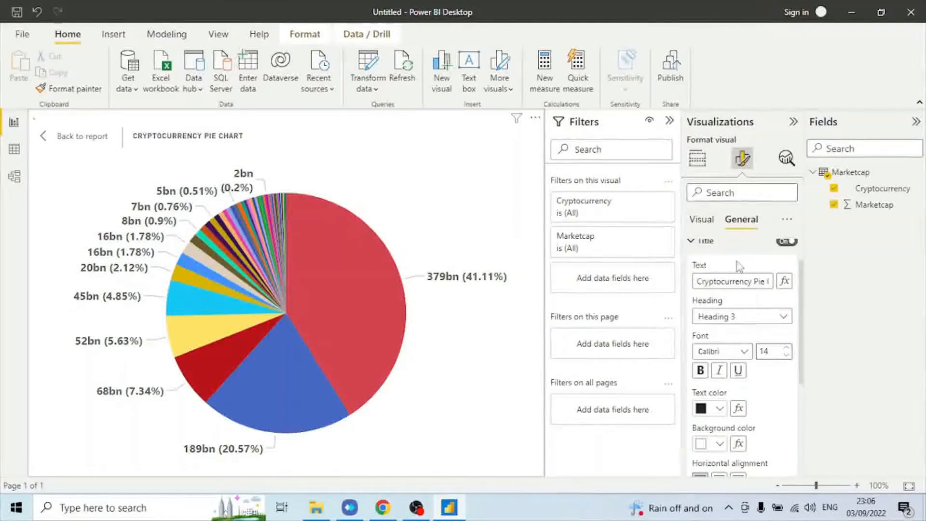
left_click(786, 356)
left_click(787, 356)
scroll(779, 404, "down", 3)
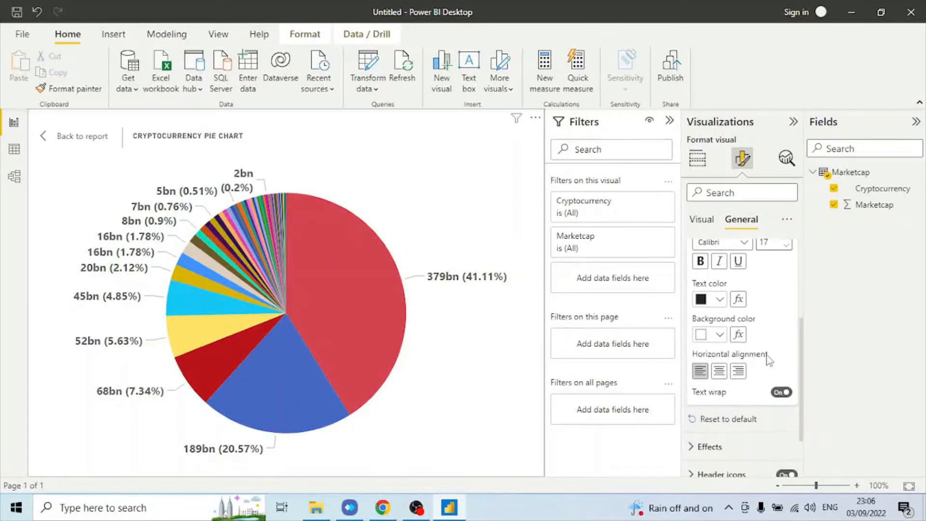
left_click(719, 371)
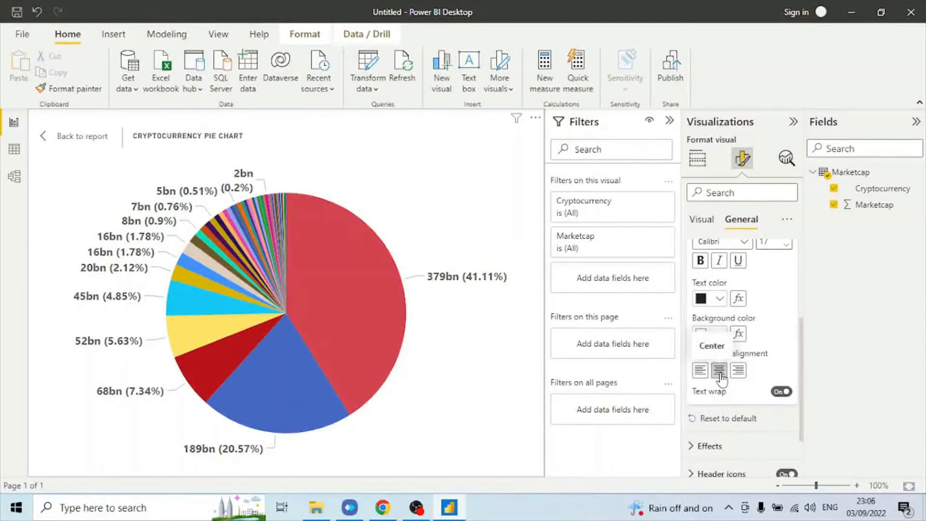
Change the pie chart's background color to black in the visual's effects settings.
scroll(785, 362, "down", 2)
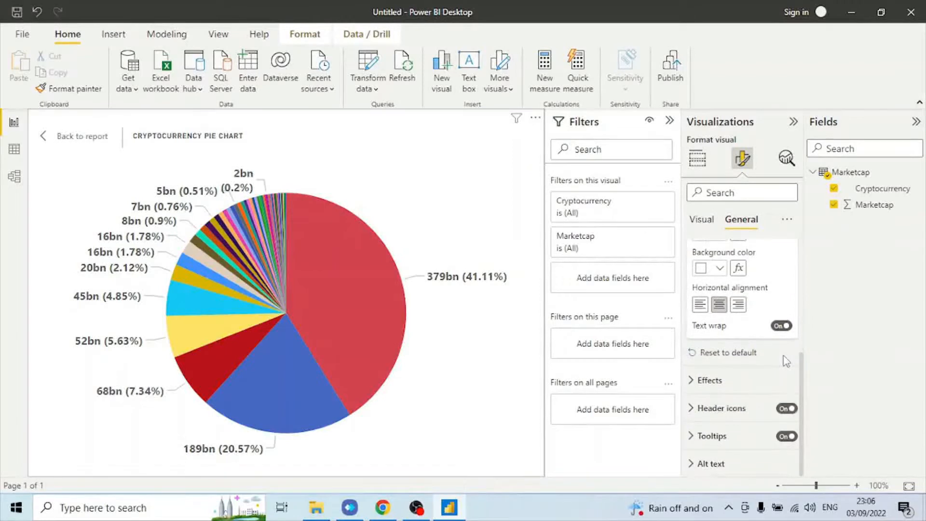
left_click(773, 381)
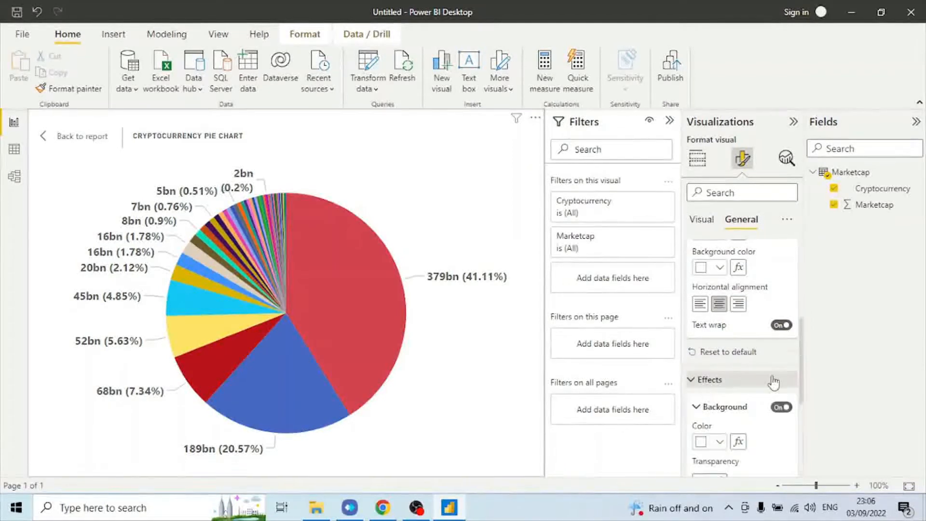
scroll(774, 381, "down", 4)
left_click(720, 304)
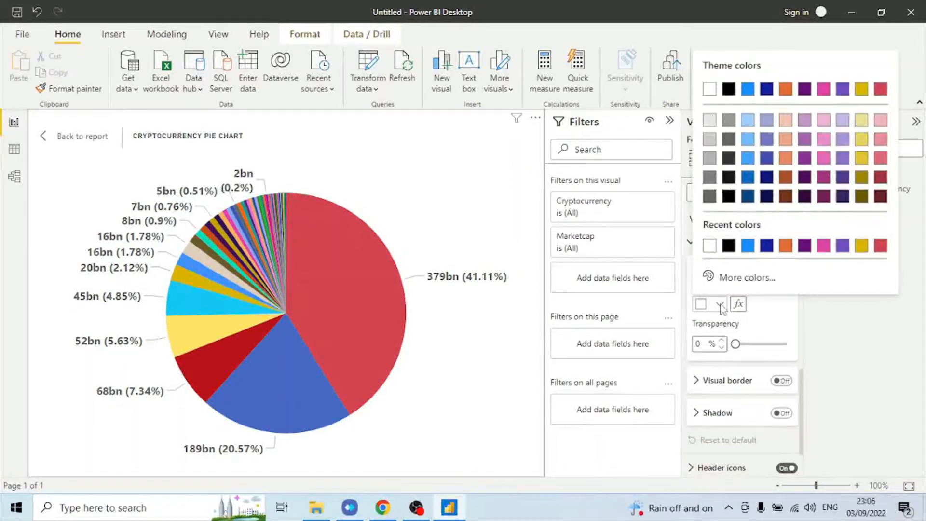
left_click(728, 246)
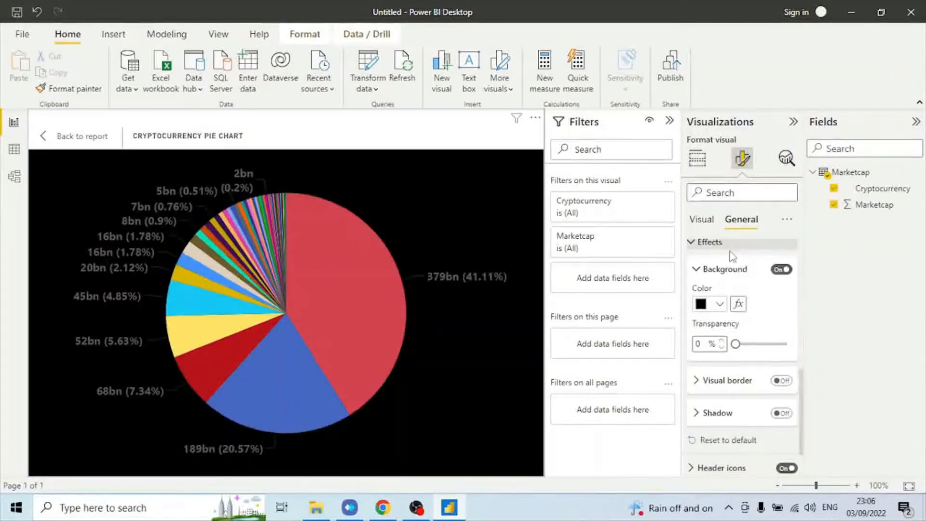
Examine the remaining effects options and the color and icon settings for the chart's header icons.
scroll(780, 317, "down", 2)
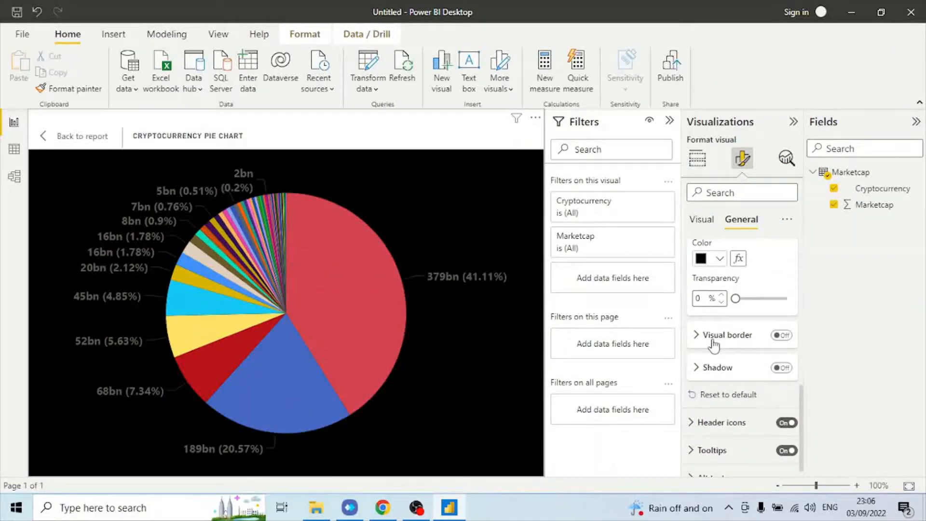
scroll(728, 337, "down", 1)
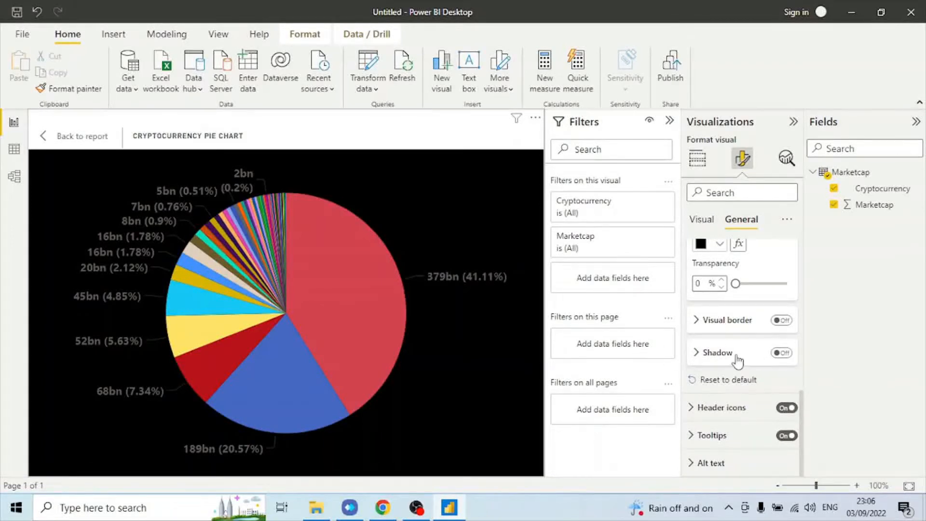
left_click(714, 407)
scroll(735, 429, "down", 5)
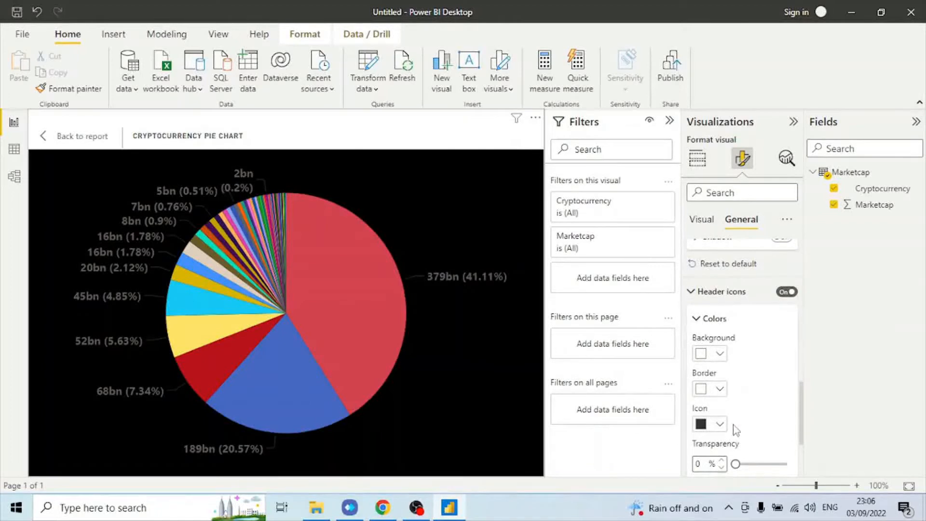
left_click(723, 380)
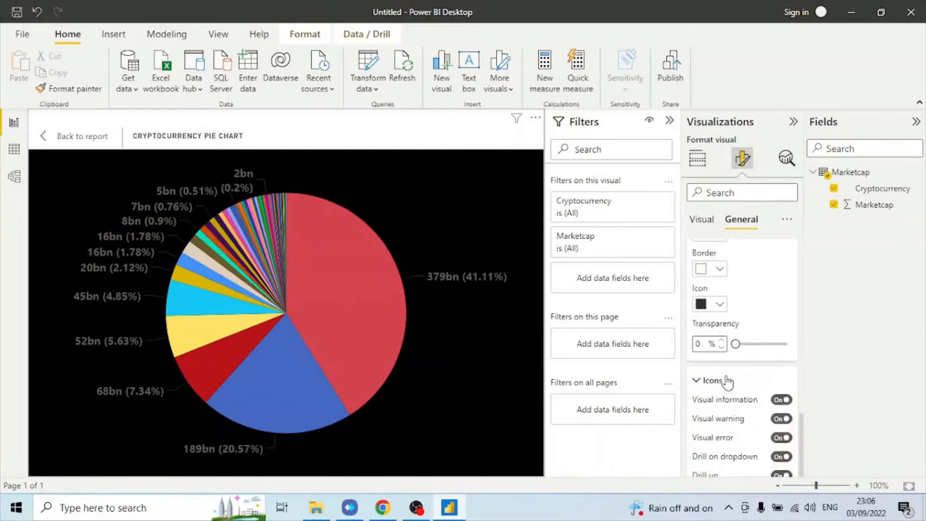
Examine the full list of individual header icon toggles down to the help tooltip option.
scroll(764, 383, "down", 4)
scroll(764, 383, "down", 3)
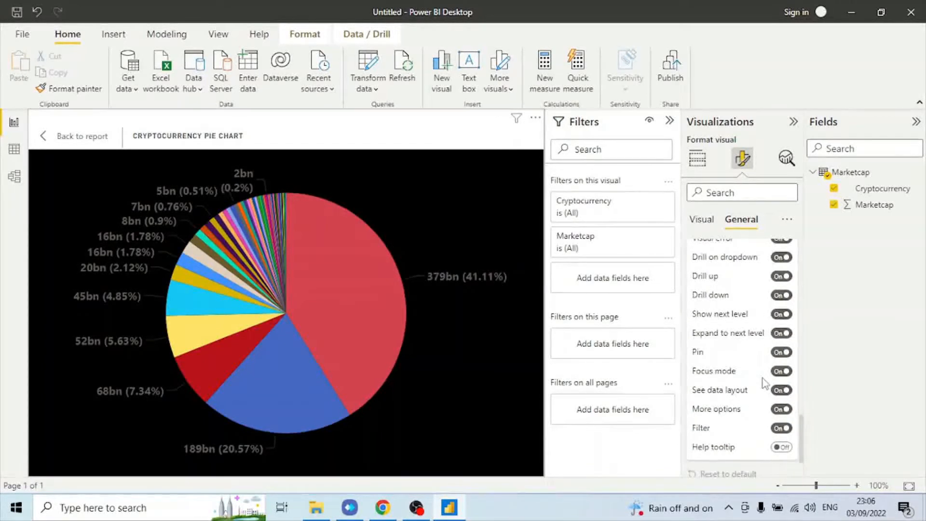
scroll(765, 383, "down", 1)
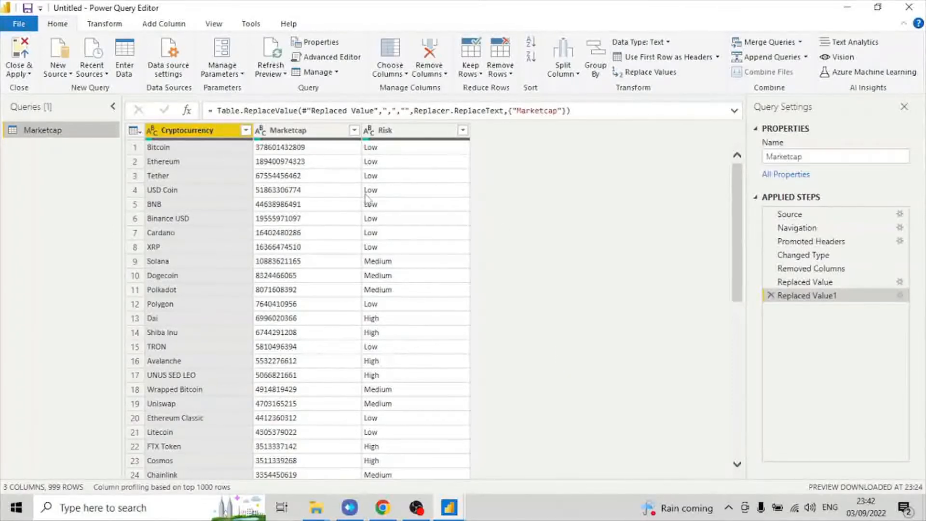
Select the Risk column in the Marketcap query, then close the query editor and apply the changes.
left_click(413, 131)
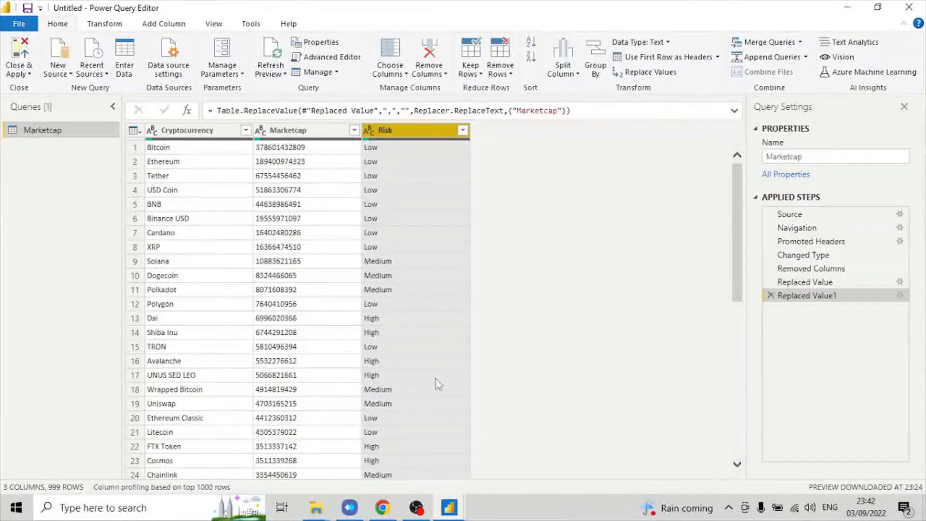
left_click(20, 72)
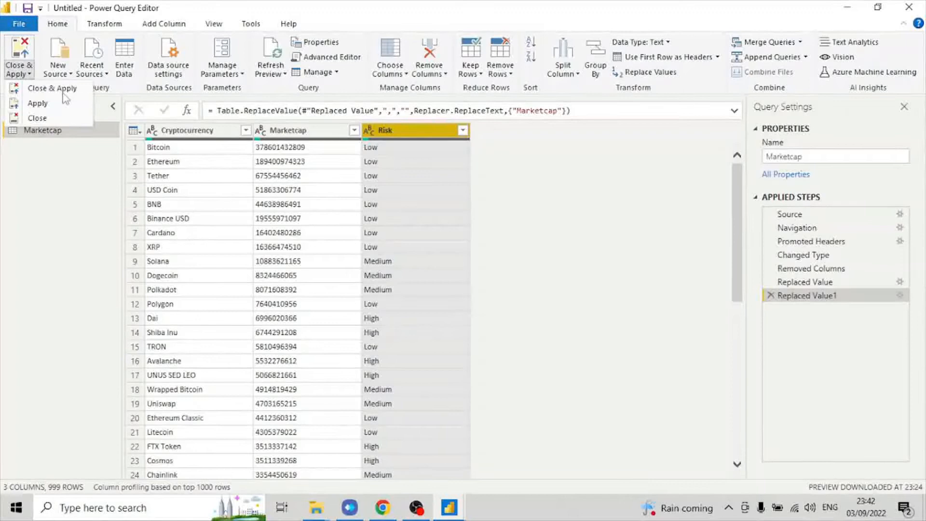
left_click(45, 92)
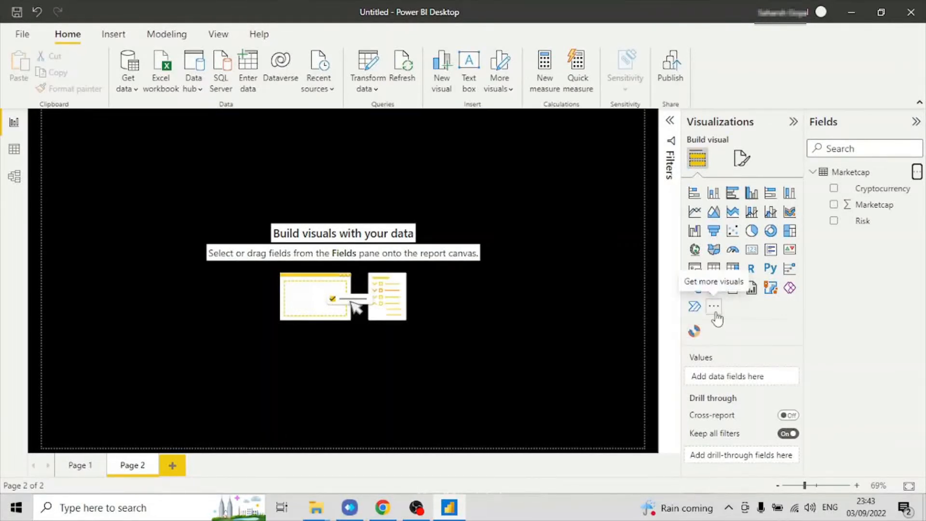
Search the Power BI visuals store for the Sunburst visual, review Microsoft's Sunburst page and close the store.
left_click(715, 307)
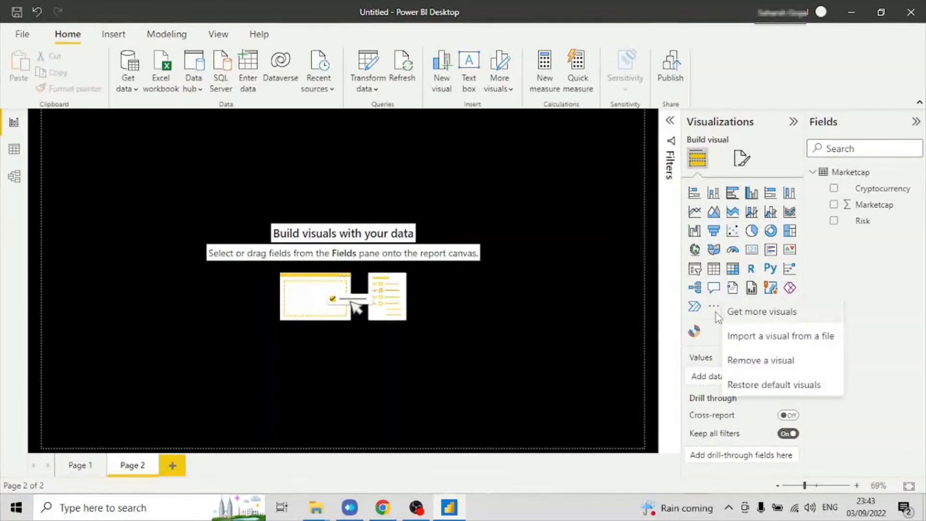
left_click(764, 316)
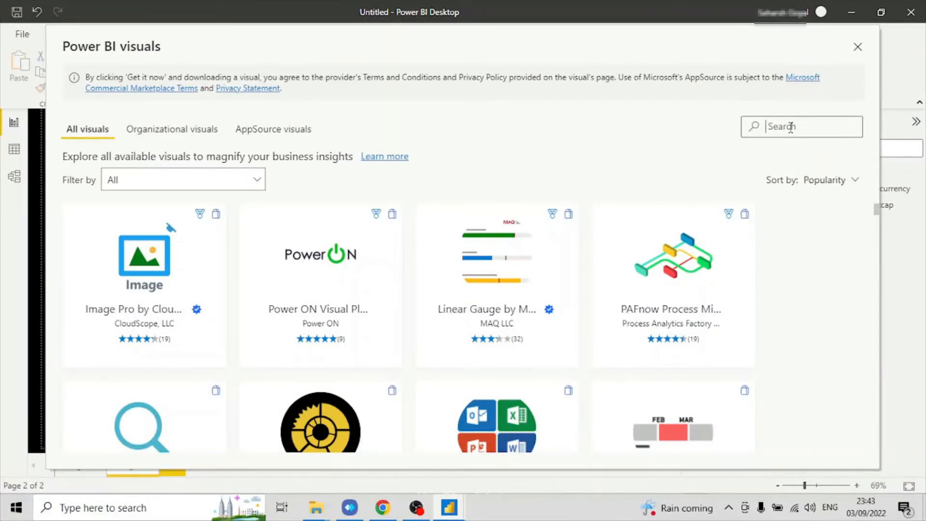
left_click(791, 126)
type("sunbu")
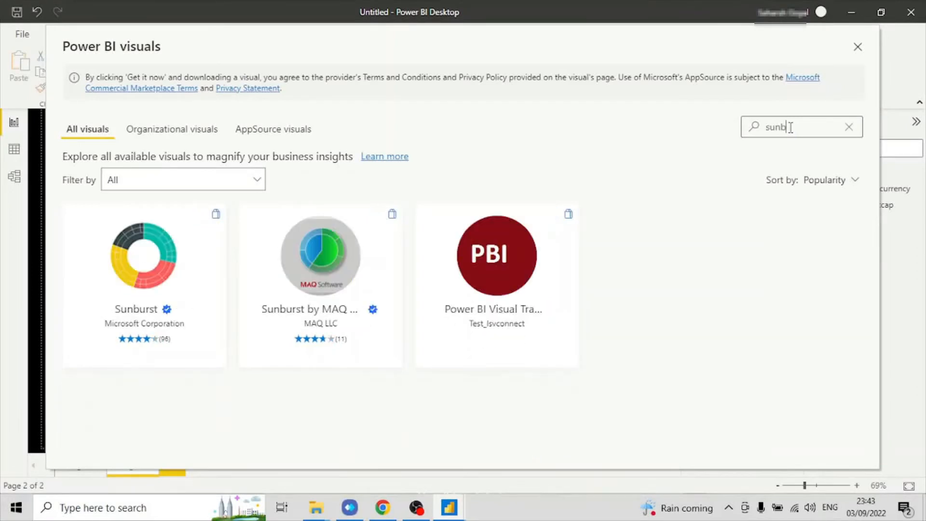
left_click(124, 281)
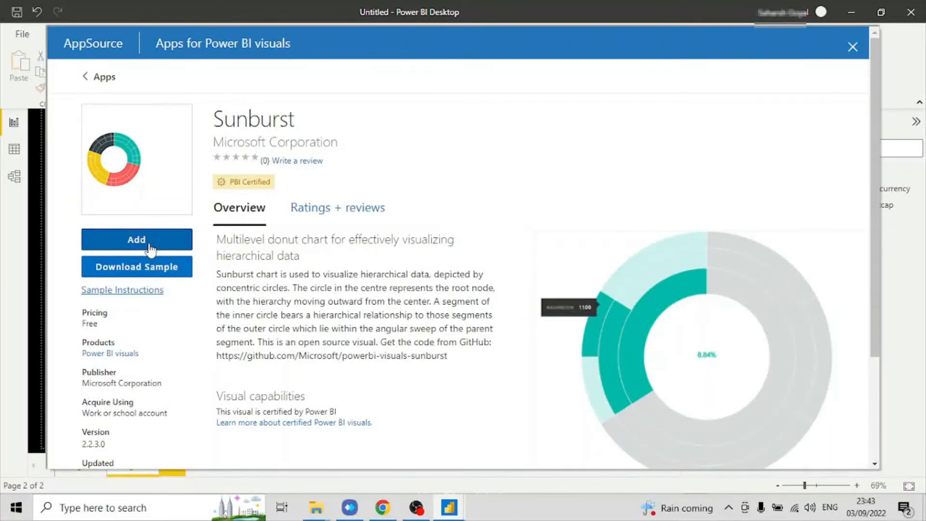
left_click(853, 46)
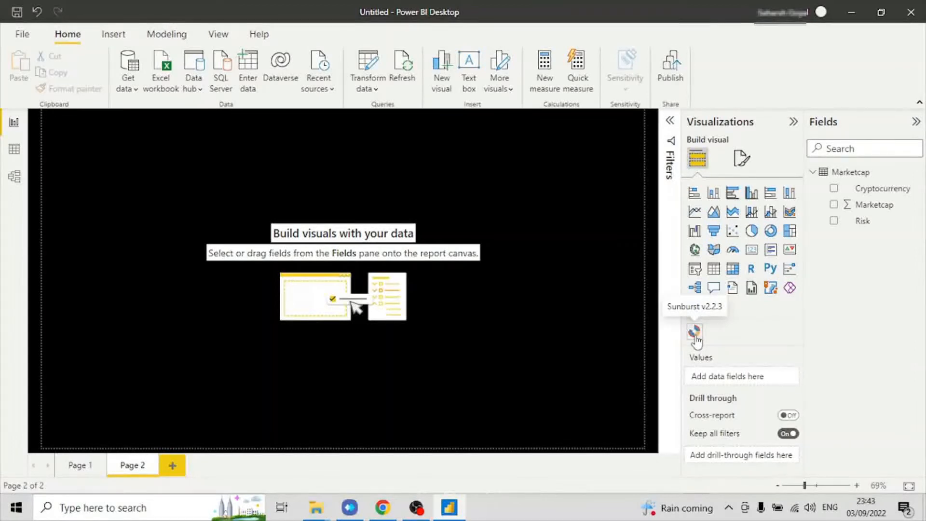
Add a Sunburst visual to Page 2, enlarged and centered on the canvas, and group it by Risk.
left_click(694, 332)
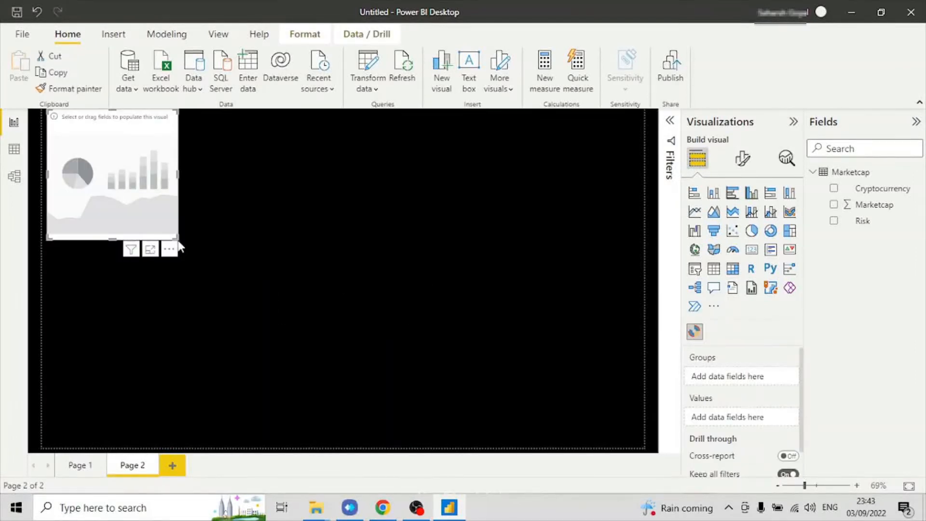
left_click_drag(177, 237, 495, 405)
left_click_drag(311, 321, 395, 338)
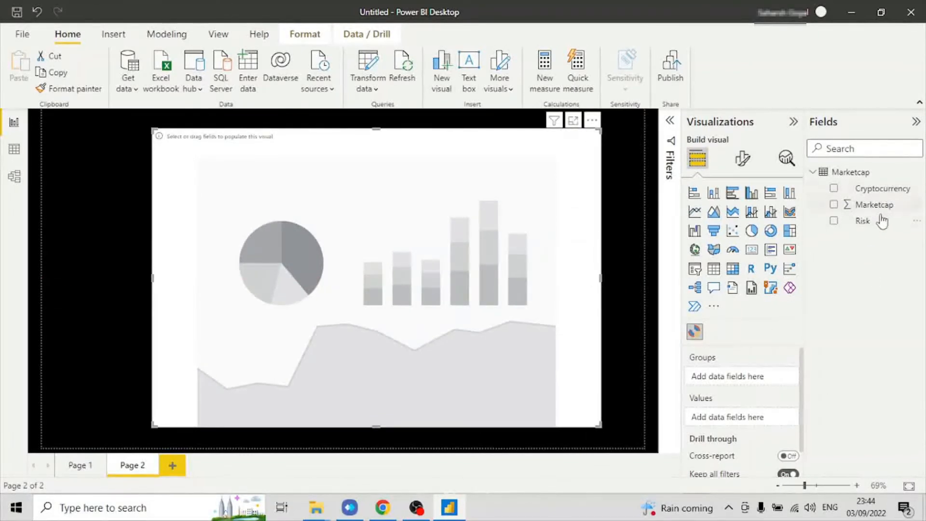
left_click_drag(877, 221, 759, 372)
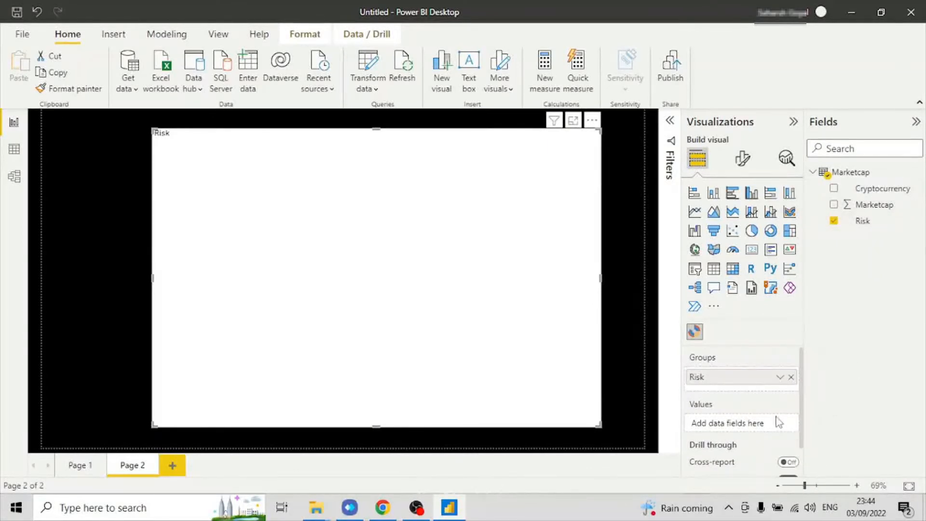
left_click_drag(889, 189, 771, 395)
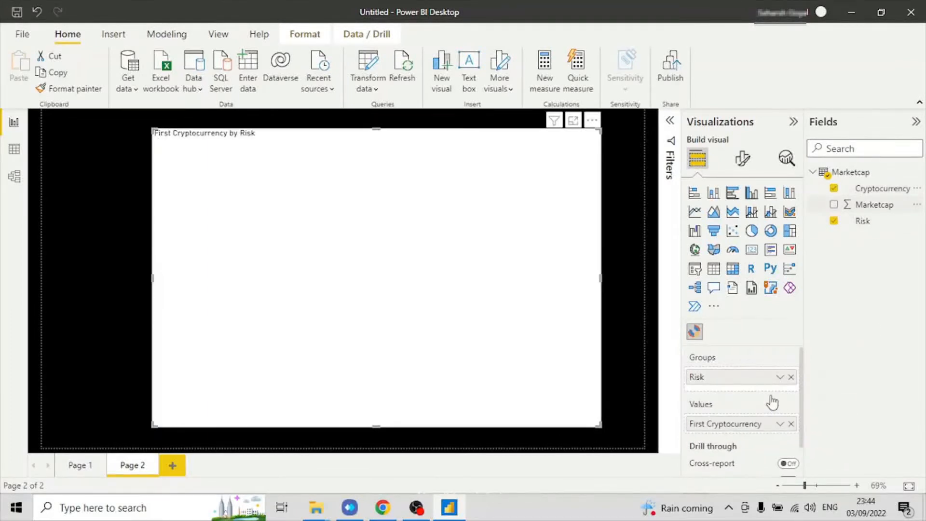
left_click_drag(743, 428, 732, 397)
left_click(791, 423)
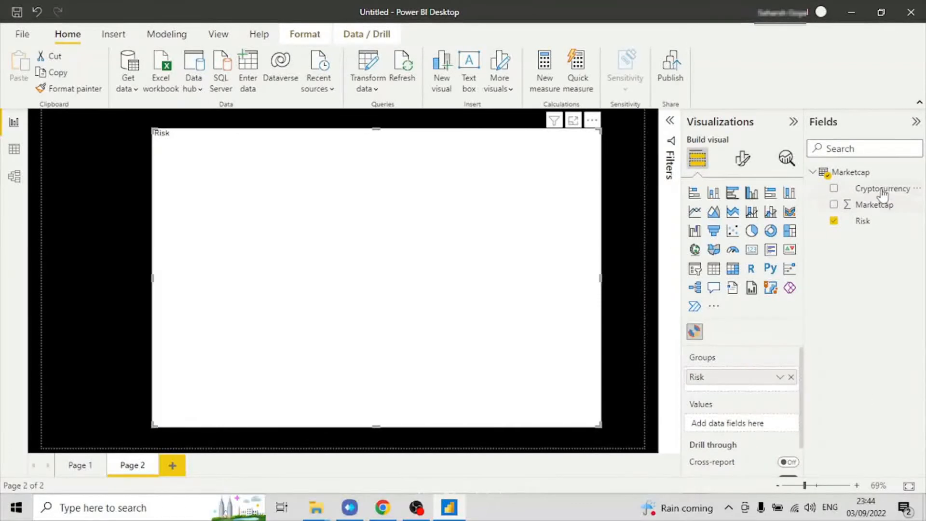
Assign Marketcap as the sunburst's values and add Cryptocurrency as the second group level under Risk.
left_click_drag(874, 207, 751, 434)
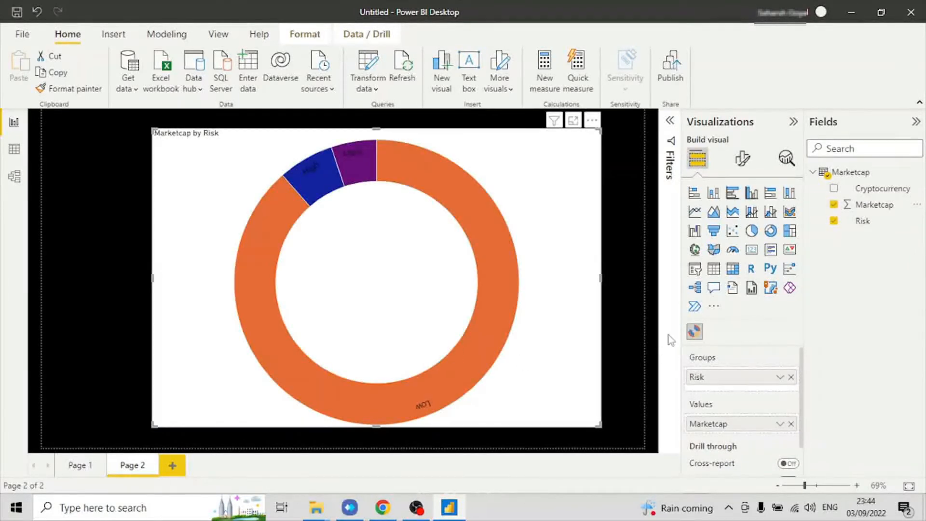
left_click_drag(876, 193, 750, 388)
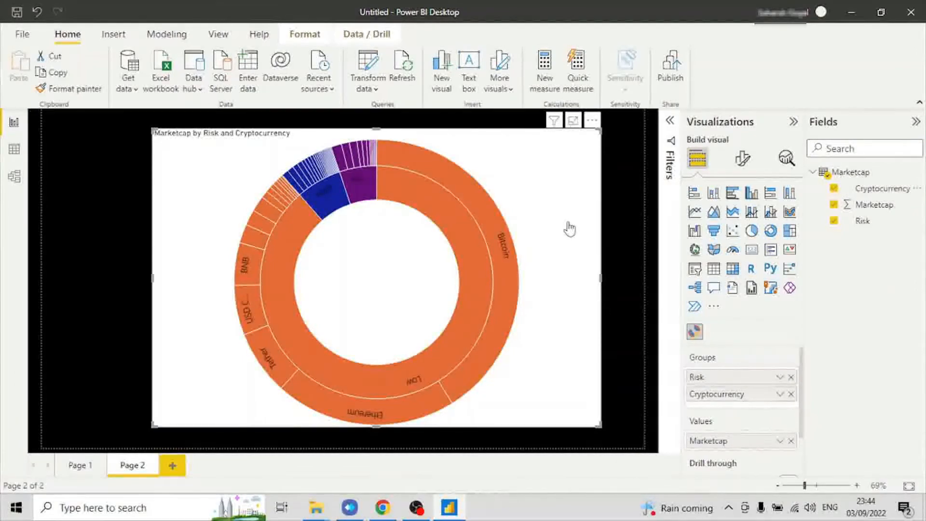
Change the sunburst chart's background color to black in its general effects settings.
left_click(741, 164)
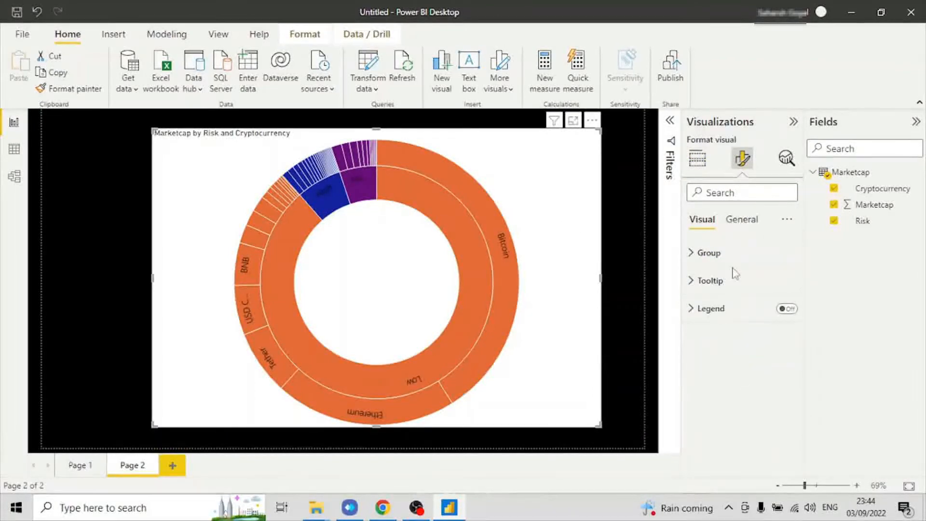
left_click(741, 219)
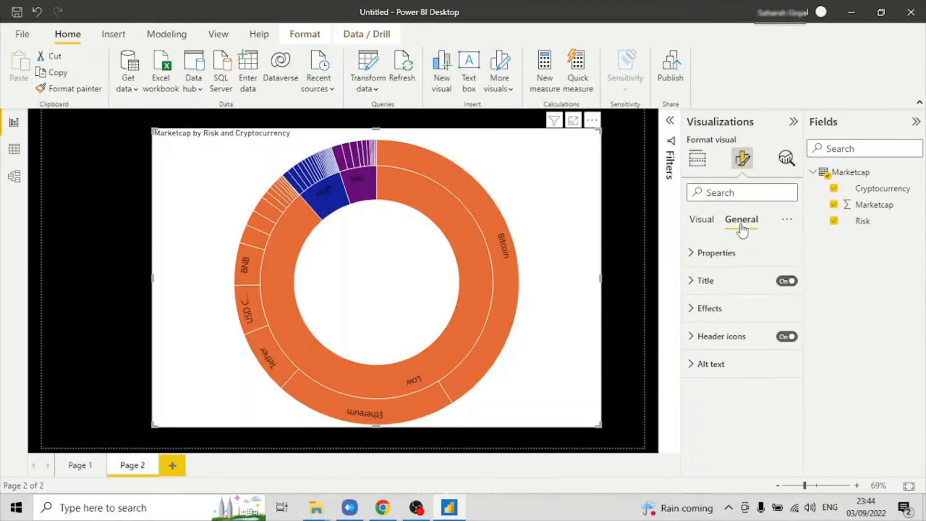
left_click(745, 310)
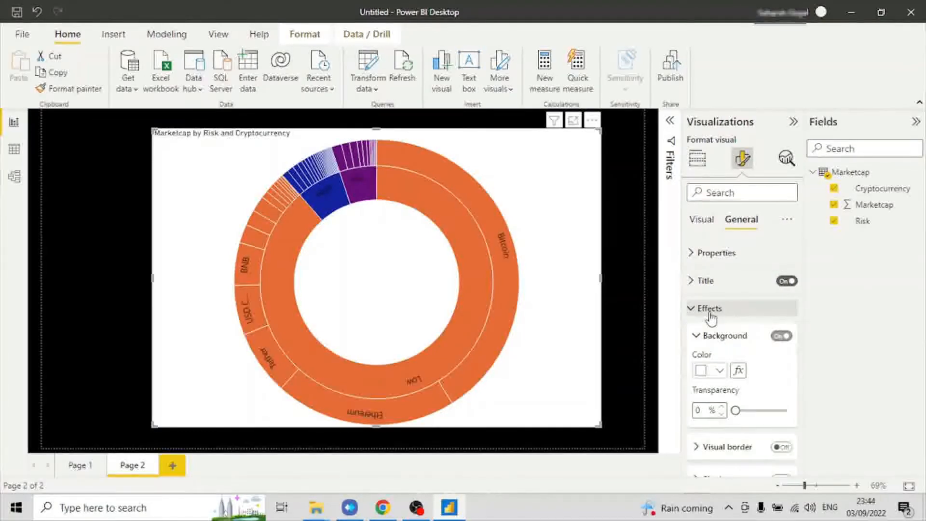
left_click(720, 370)
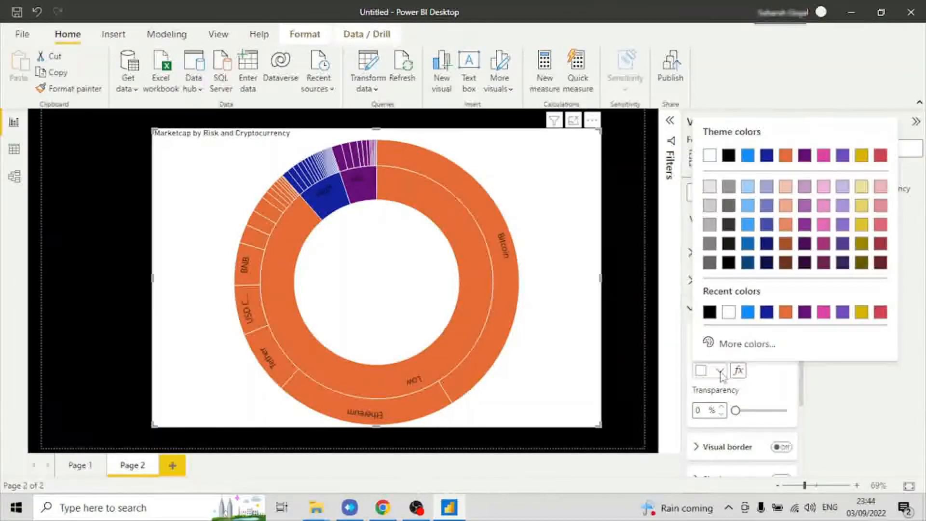
left_click(710, 313)
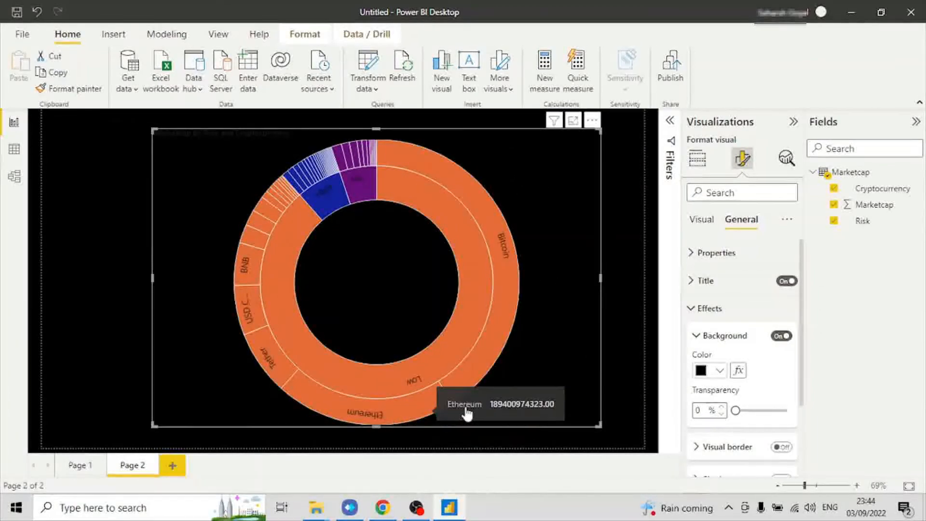
Return to the visual-specific format settings and inspect the shares of the Low risk and Bitcoin segments in the sunburst.
left_click(702, 222)
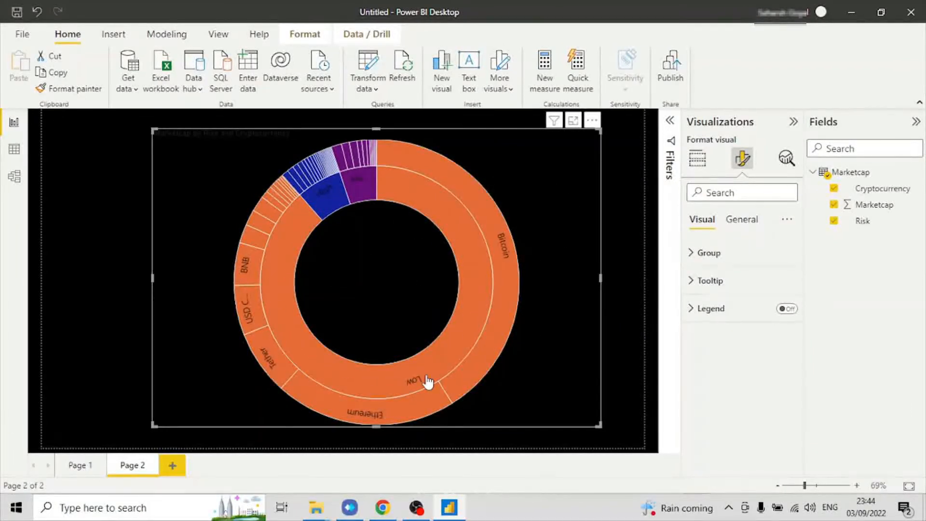
left_click(412, 382)
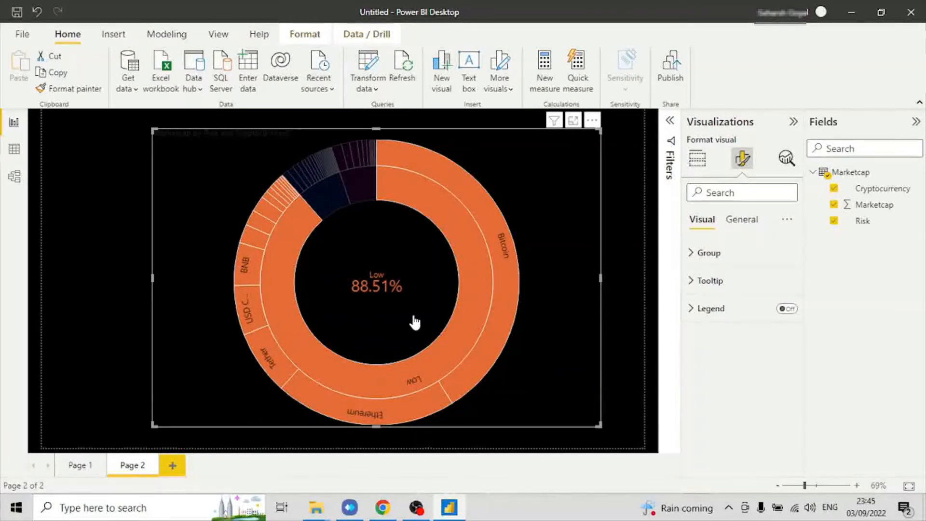
mouse_move(337, 421)
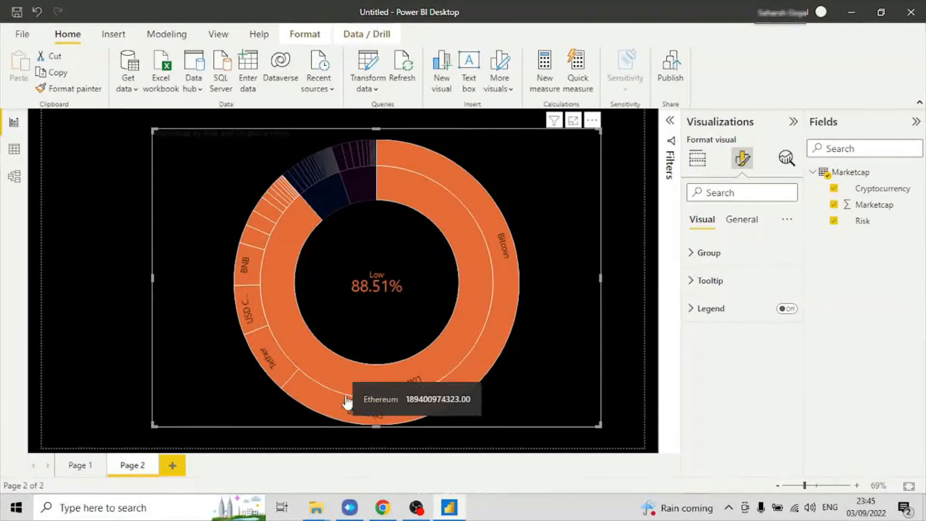
mouse_move(495, 339)
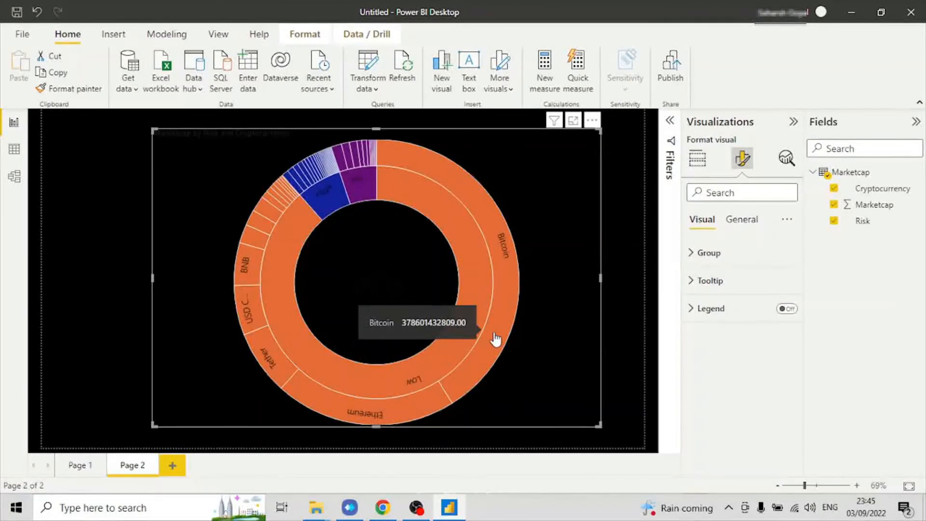
left_click(495, 339)
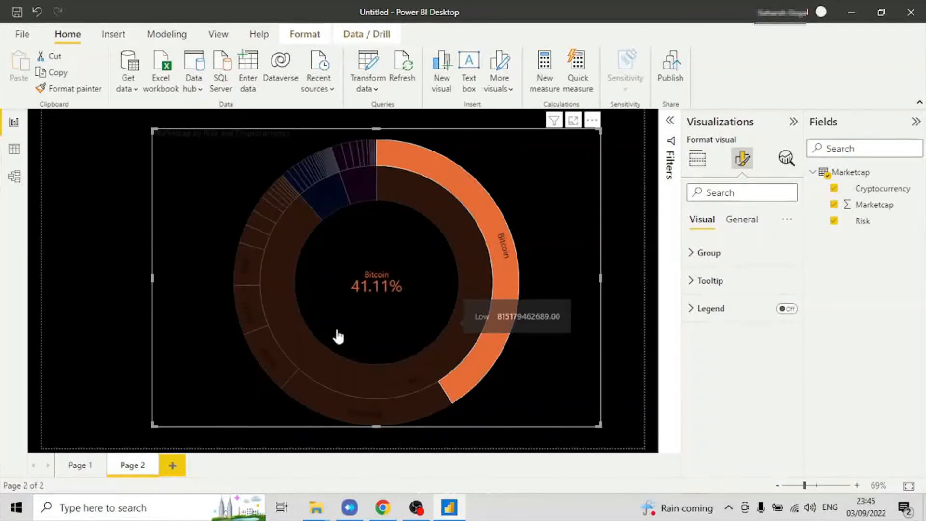